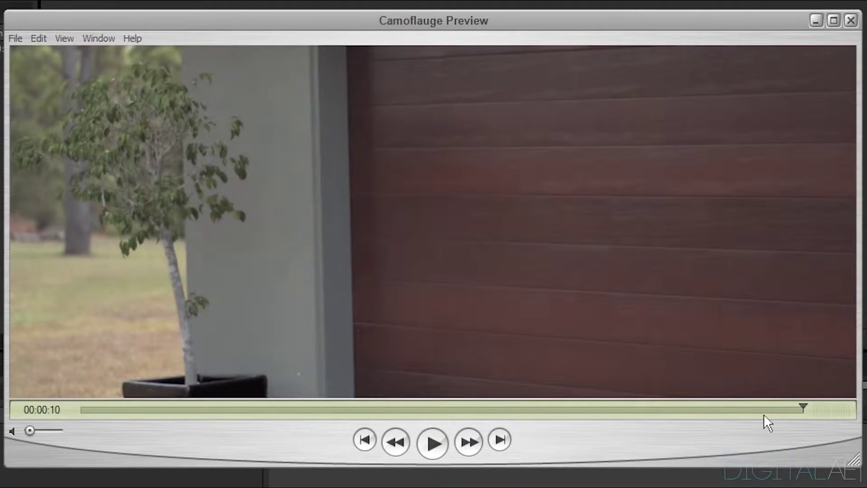
# Scrub through the Camoflauge Preview video to examine the effect over the garage door, and dismiss the preview.
pyautogui.moveTo(797, 404); pyautogui.dragTo(465, 400)
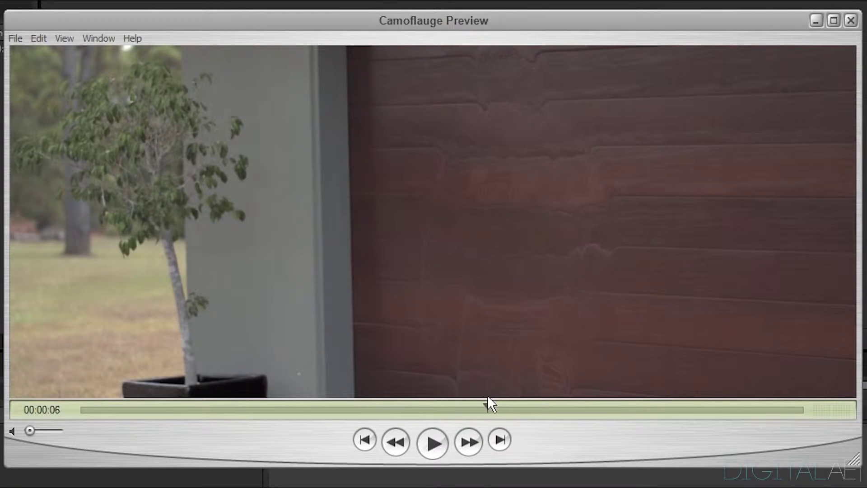
pyautogui.moveTo(555, 395); pyautogui.dragTo(605, 399)
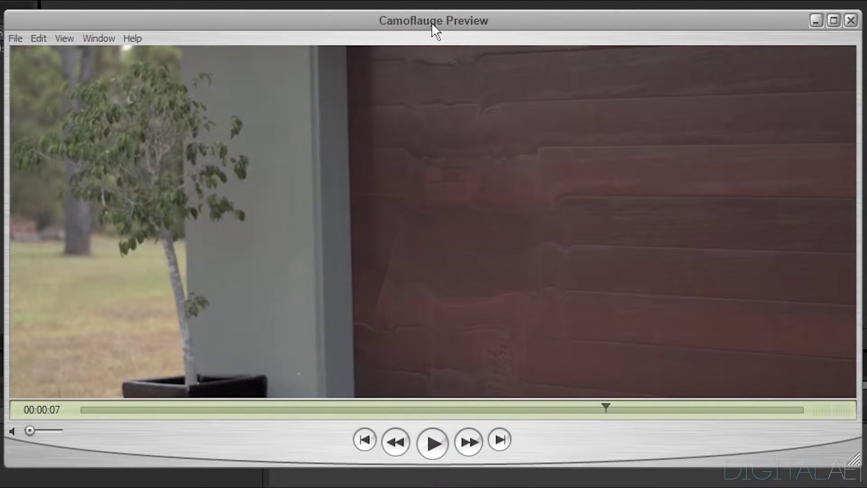
pyautogui.moveTo(595, 406); pyautogui.dragTo(632, 422)
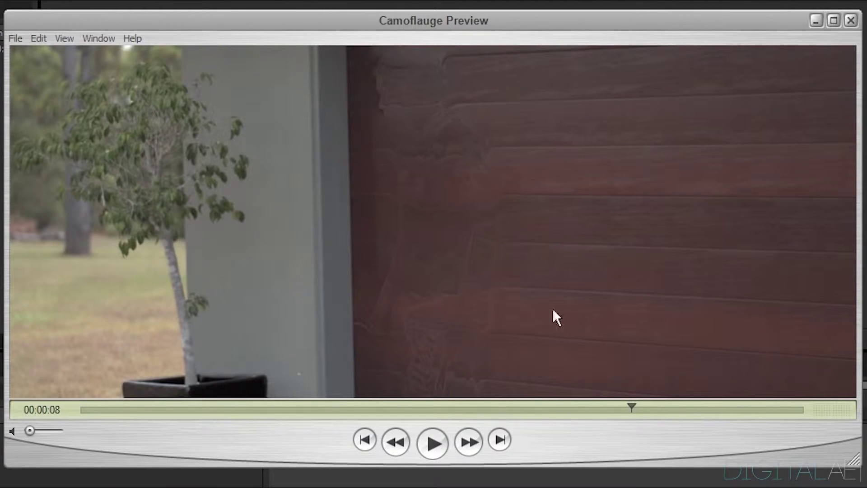
pyautogui.moveTo(633, 414); pyautogui.dragTo(411, 395)
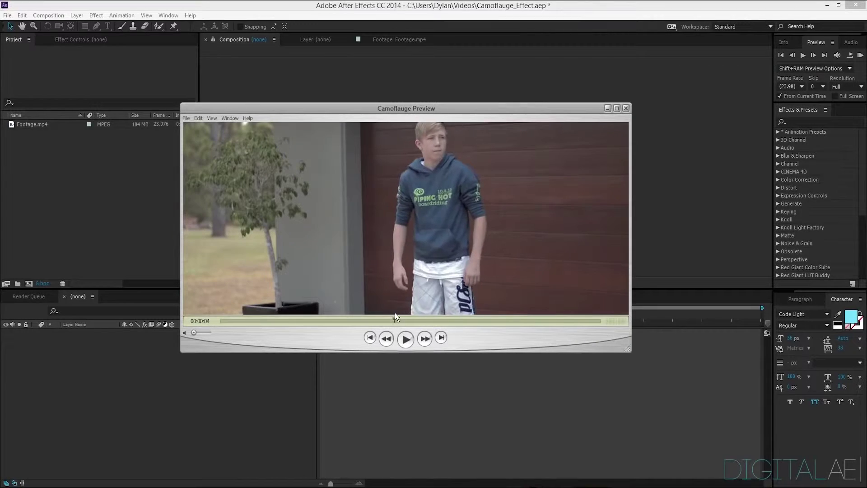
pyautogui.click(219, 381)
pyautogui.click(133, 185)
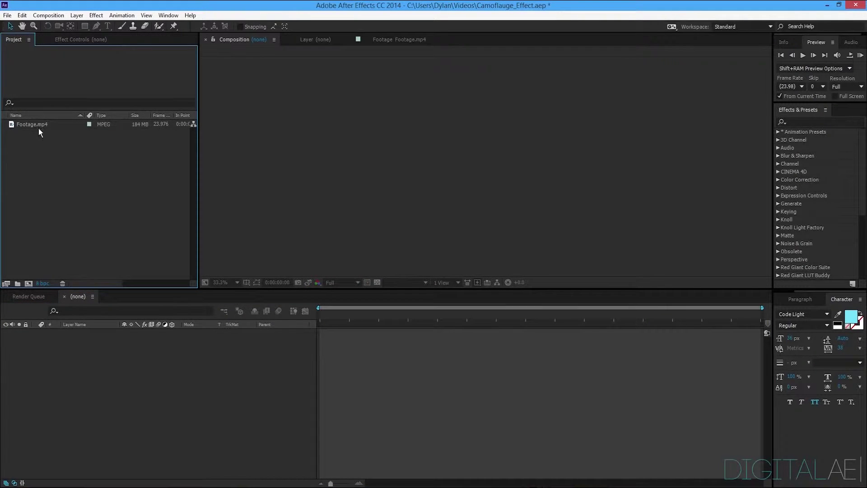
# Review Footage.mp4 and create a new composition from it.
pyautogui.doubleClick(25, 125)
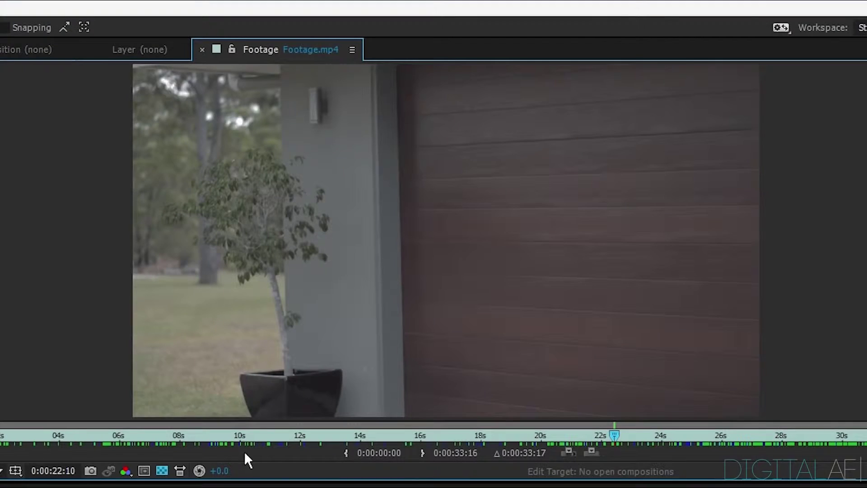
pyautogui.moveTo(535, 427); pyautogui.dragTo(759, 439)
pyautogui.moveTo(32, 124); pyautogui.dragTo(44, 129)
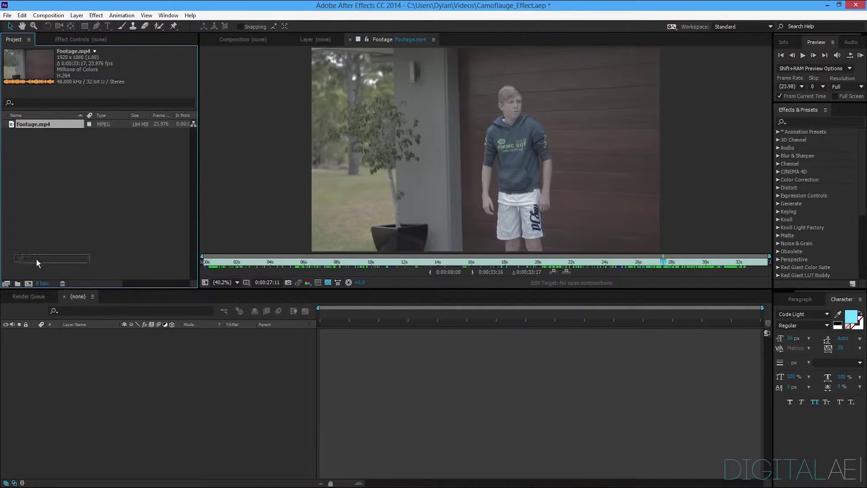
pyautogui.moveTo(36, 259); pyautogui.dragTo(29, 285)
# Rename the new composition as FInal.
pyautogui.click(31, 124)
pyautogui.press('Return')
pyautogui.press('BackSpace')
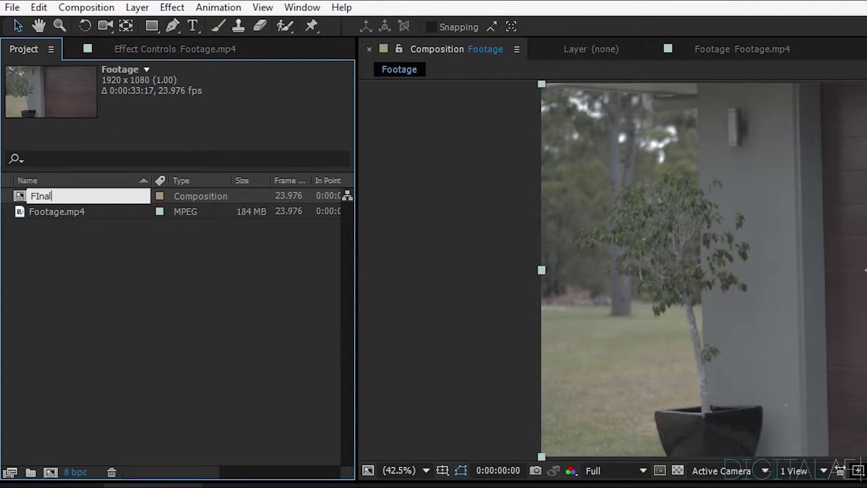
pyautogui.write('FInal')
pyautogui.press('Return')
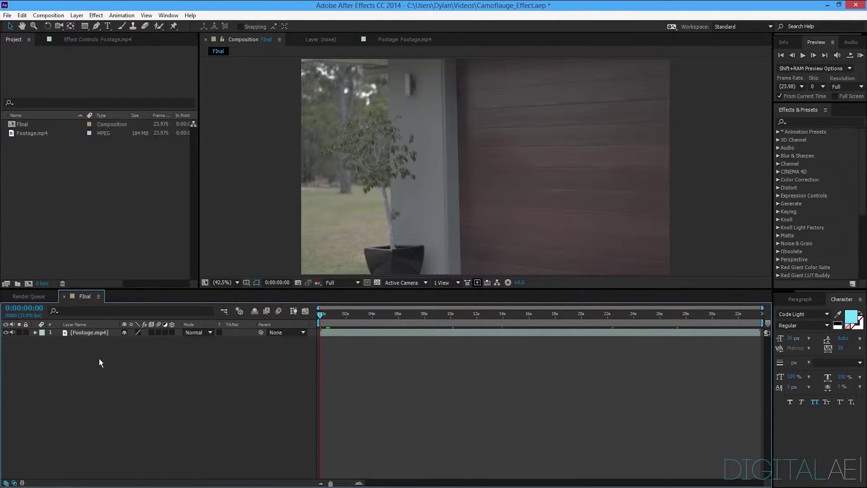
# Split the footage layer at 0:00:22:09, before the boy enters the shot.
pyautogui.click(355, 313)
pyautogui.moveTo(392, 315); pyautogui.dragTo(593, 316)
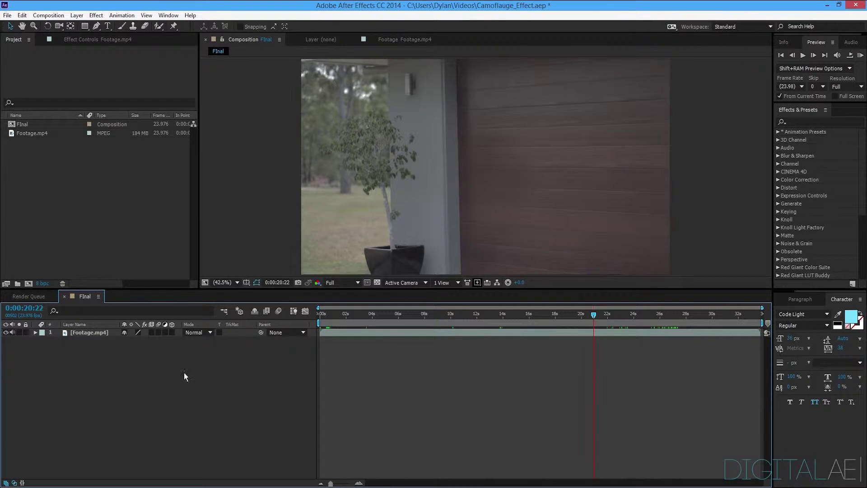
pyautogui.moveTo(594, 315); pyautogui.dragTo(612, 318)
pyautogui.click(612, 335)
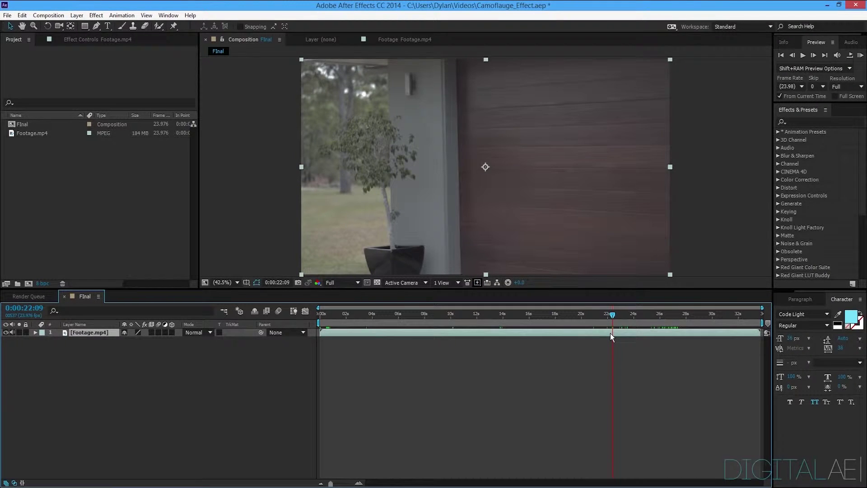
pyautogui.hotkey('ctrl', 'shift', 'd')
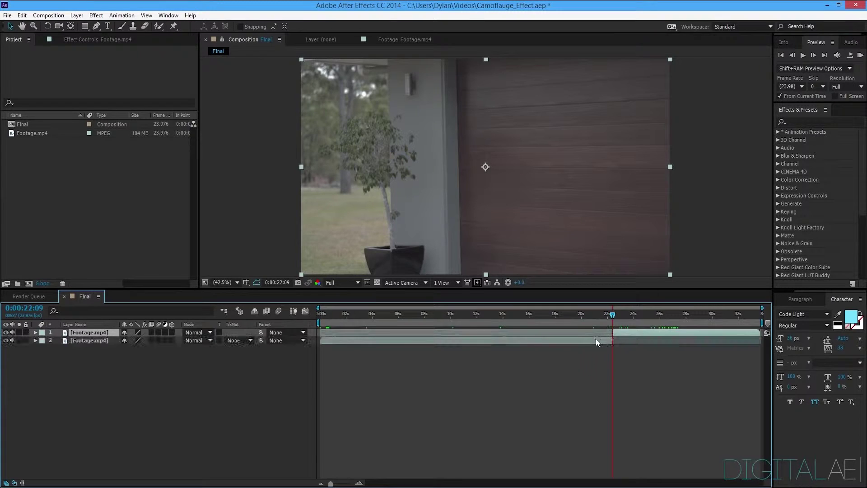
# Shift the empty-scene clip forward in time so it runs under the upper clip, and split it at 0:00:22:09.
pyautogui.click(587, 340)
pyautogui.moveTo(513, 341); pyautogui.dragTo(658, 339)
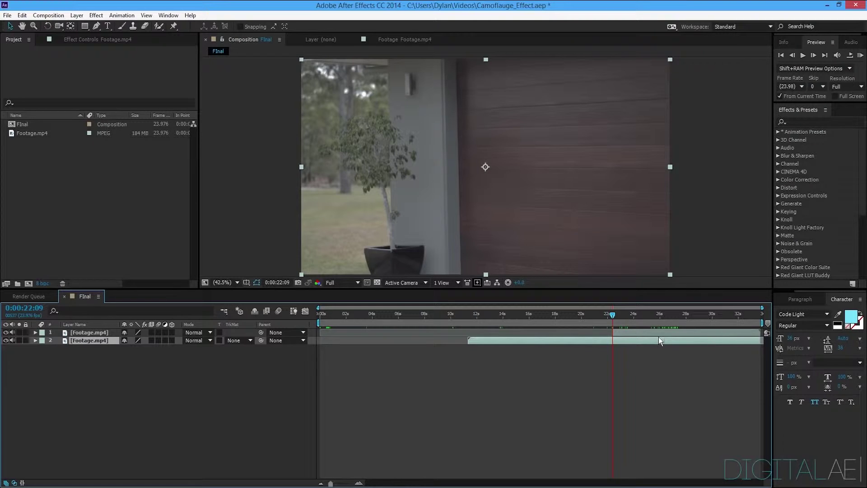
pyautogui.click(216, 391)
pyautogui.click(614, 337)
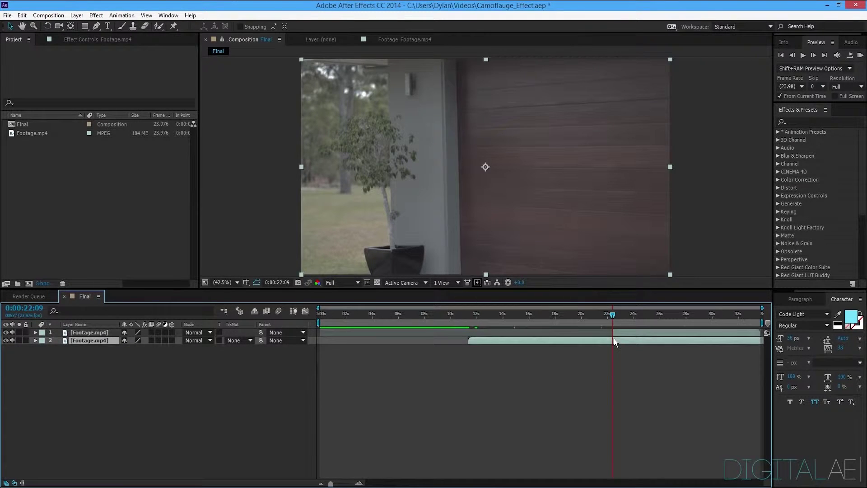
pyautogui.hotkey('ctrl', 'shift', 'd')
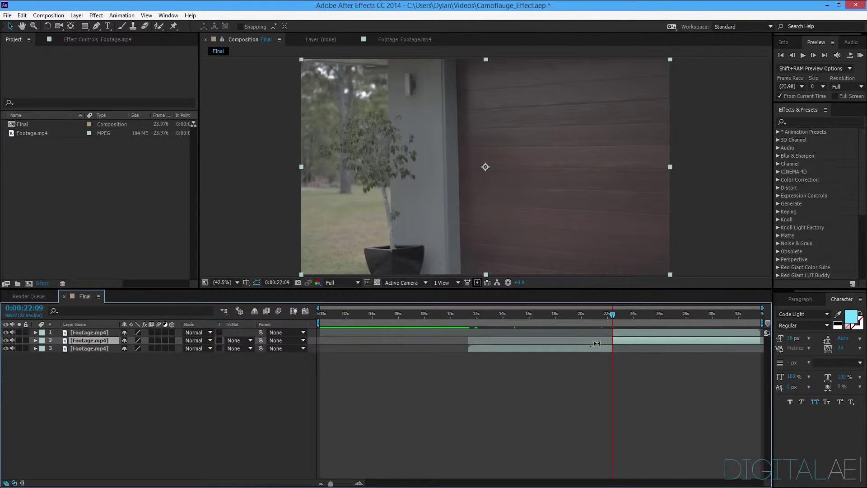
# Start the work area at 0:00:22:09 and trim the composition to the work area.
pyautogui.press('b')
pyautogui.rightClick(627, 318)
pyautogui.click(628, 347)
pyautogui.click(271, 400)
# Delete the leftover third footage layer from the composition.
pyautogui.moveTo(389, 314); pyautogui.dragTo(463, 312)
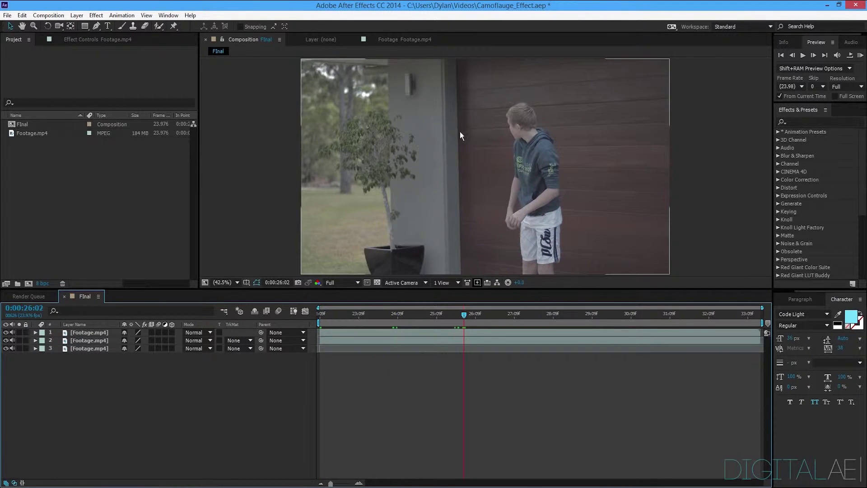
pyautogui.click(101, 346)
pyautogui.press('Delete')
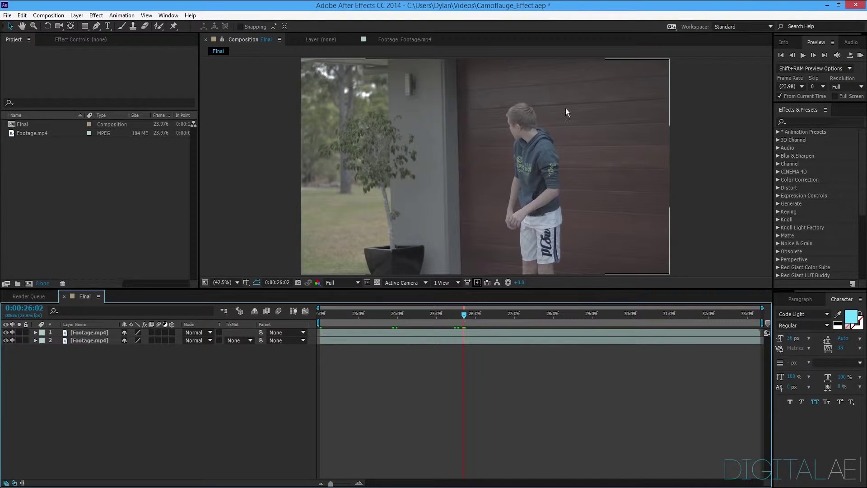
# Compare the top footage layer with the empty scene beneath it by toggling its visibility.
pyautogui.click(6, 333)
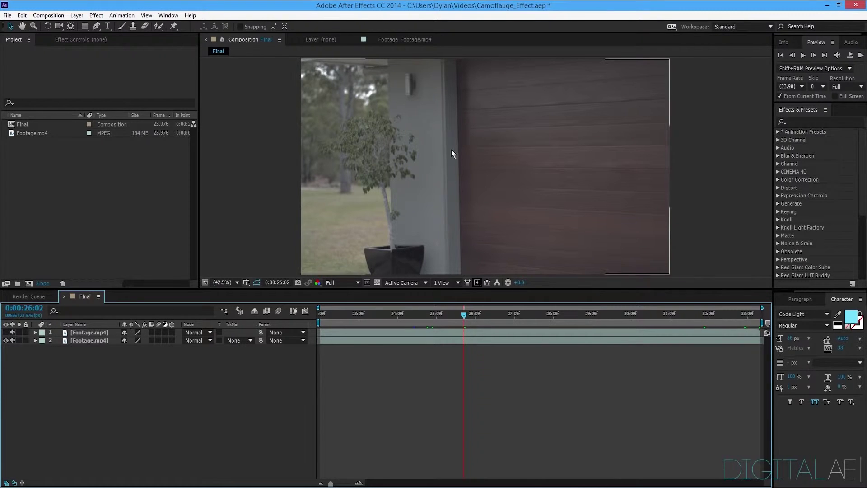
pyautogui.click(6, 332)
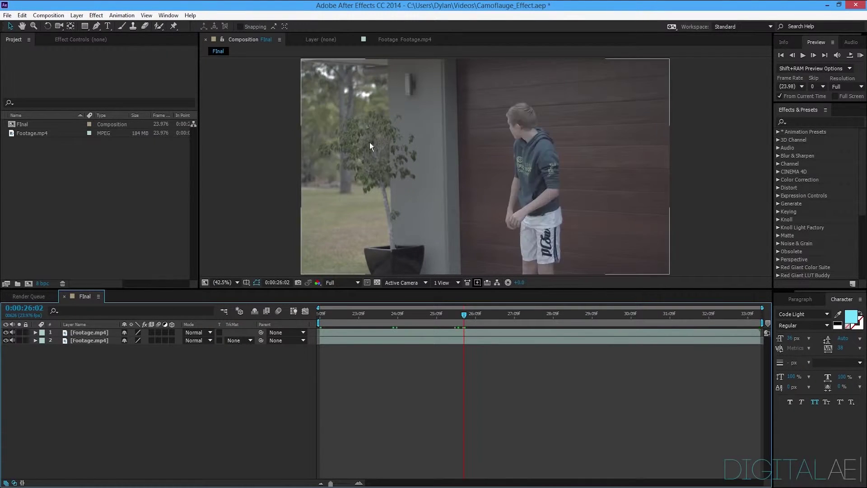
pyautogui.moveTo(334, 169); pyautogui.dragTo(281, 261)
pyautogui.hotkey('ctrl', 'z')
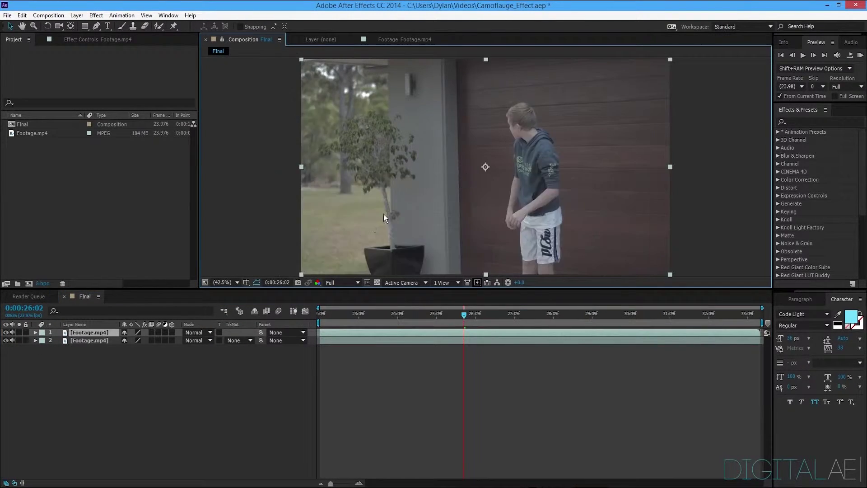
pyautogui.click(5, 332)
pyautogui.click(6, 332)
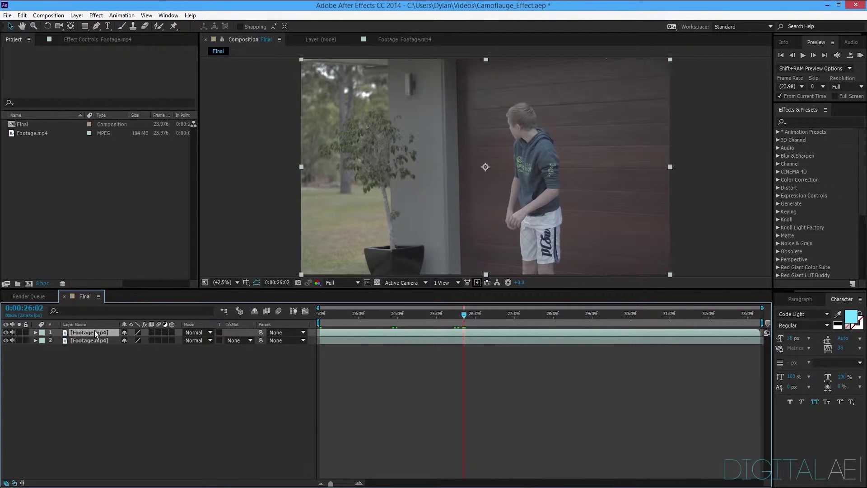
# Draw a Pen tool mask around the garage door on the top footage layer, following the pillar edge and extending outside the frame.
pyautogui.click(96, 26)
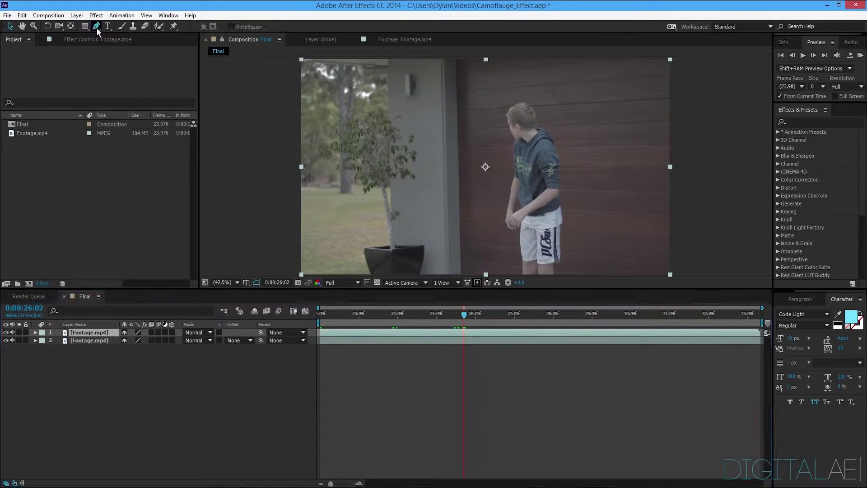
pyautogui.scroll(3, 437, 170)
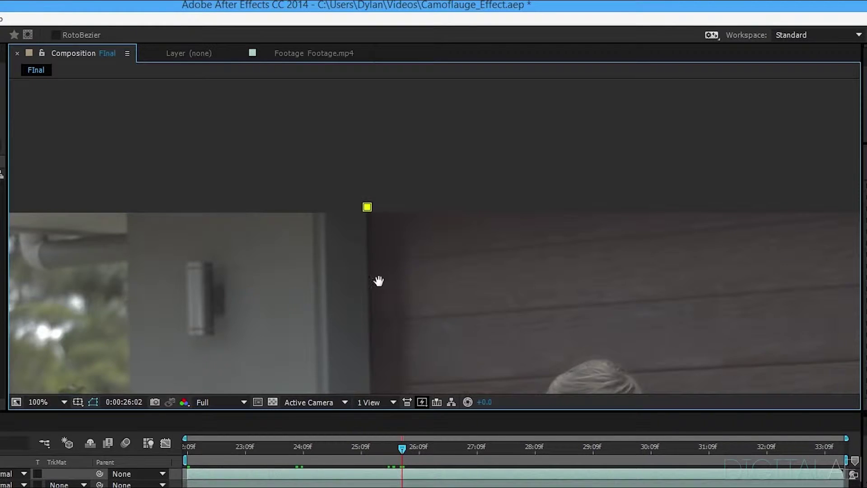
pyautogui.scroll(-5, 449, 199)
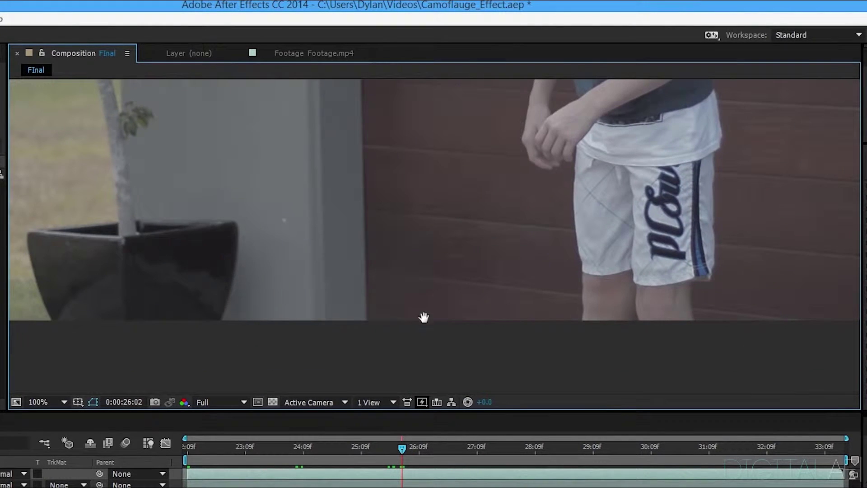
pyautogui.click(367, 328)
pyautogui.moveTo(829, 363); pyautogui.dragTo(79, 289)
pyautogui.click(399, 256)
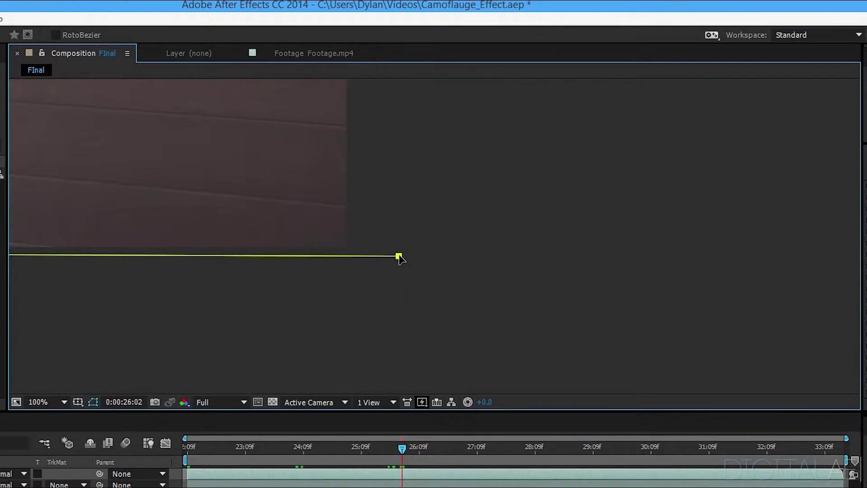
pyautogui.moveTo(400, 258); pyautogui.dragTo(440, 388)
pyautogui.moveTo(441, 208); pyautogui.dragTo(424, 388)
pyautogui.click(411, 235)
pyautogui.moveTo(228, 294); pyautogui.dragTo(841, 218)
pyautogui.click(250, 197)
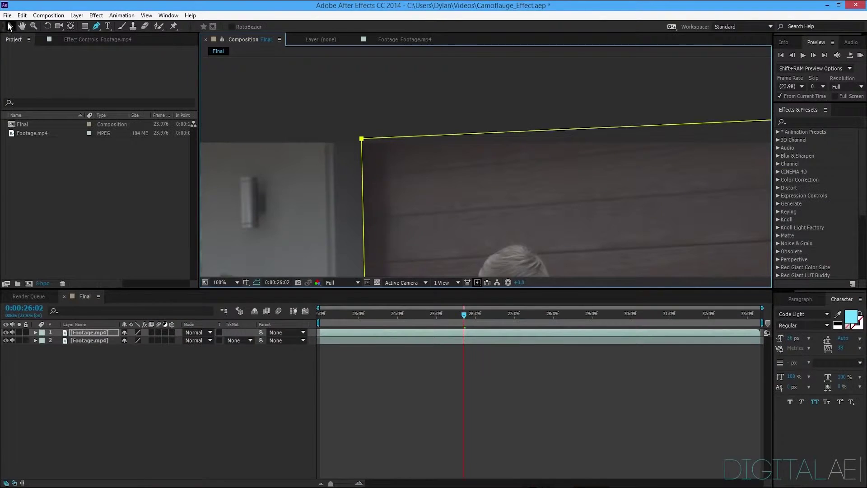
# Check the masked footage layer against the empty scene by toggling its visibility with the whole frame in view.
pyautogui.click(226, 282)
pyautogui.click(232, 307)
pyautogui.click(222, 413)
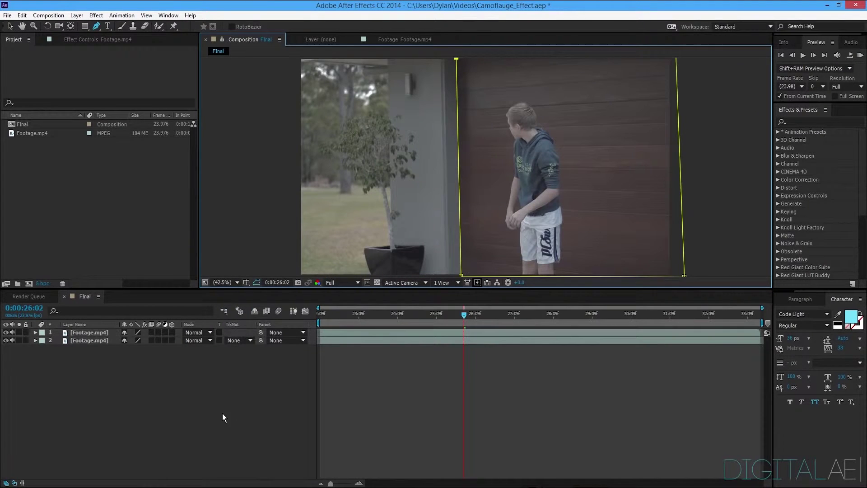
pyautogui.click(7, 334)
pyautogui.click(6, 334)
pyautogui.click(6, 334)
pyautogui.click(6, 334)
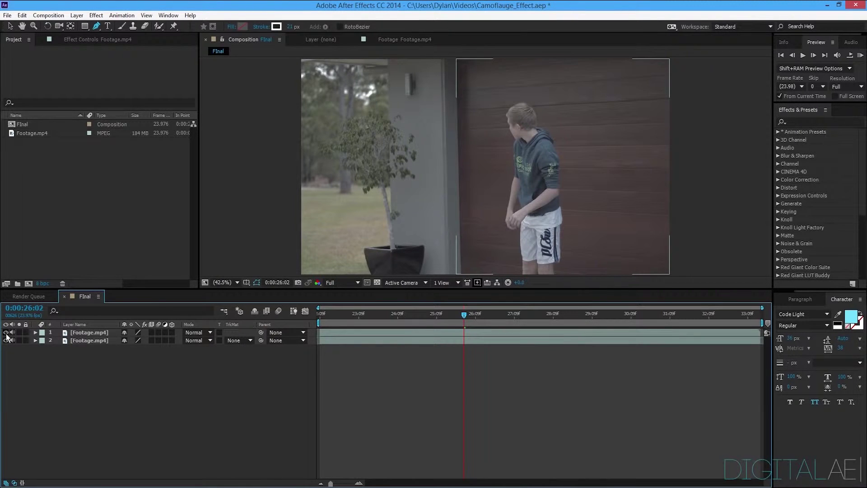
# Rename the bottom footage layer as Clean plate.
pyautogui.click(87, 341)
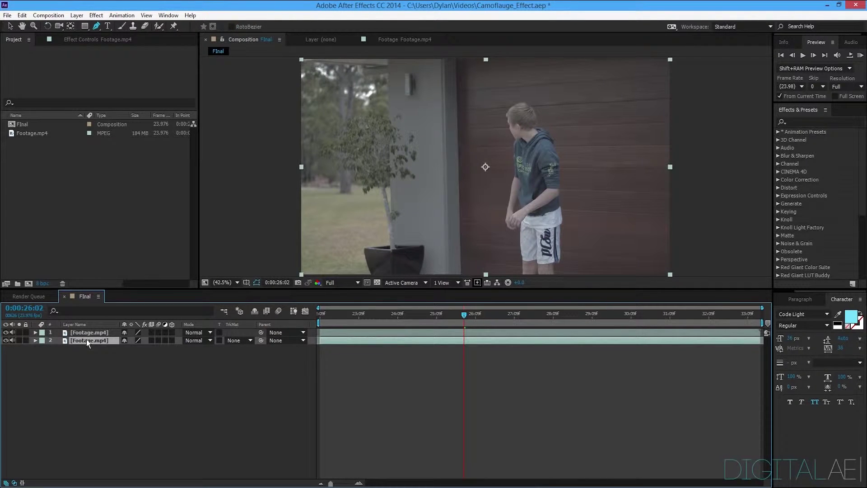
pyautogui.press('Return')
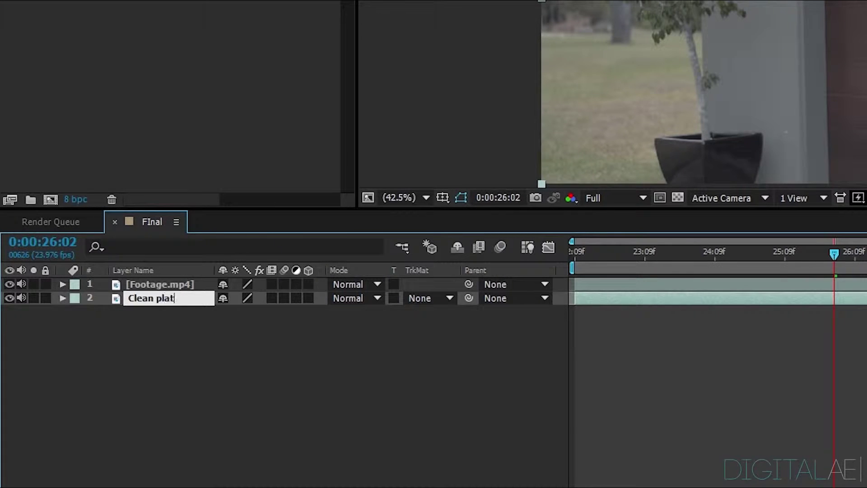
pyautogui.click(188, 323)
# Rename the masked top footage layer as Start.
pyautogui.click(185, 286)
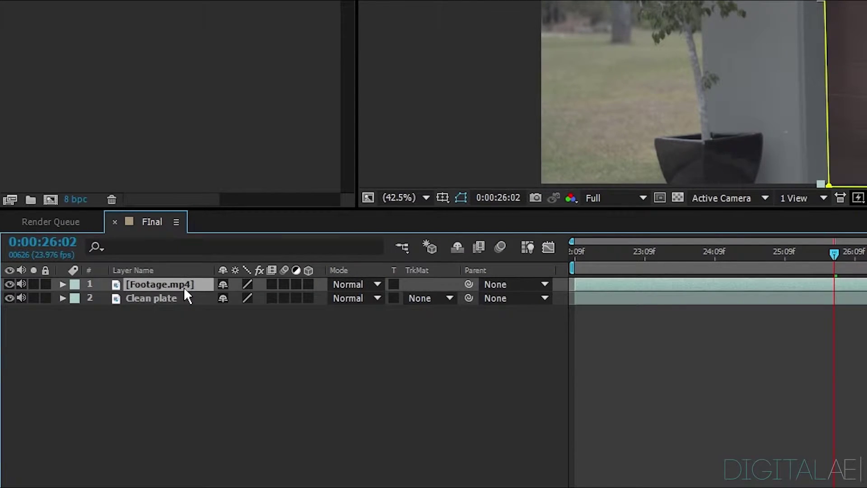
pyautogui.press('Return')
pyautogui.write('Start')
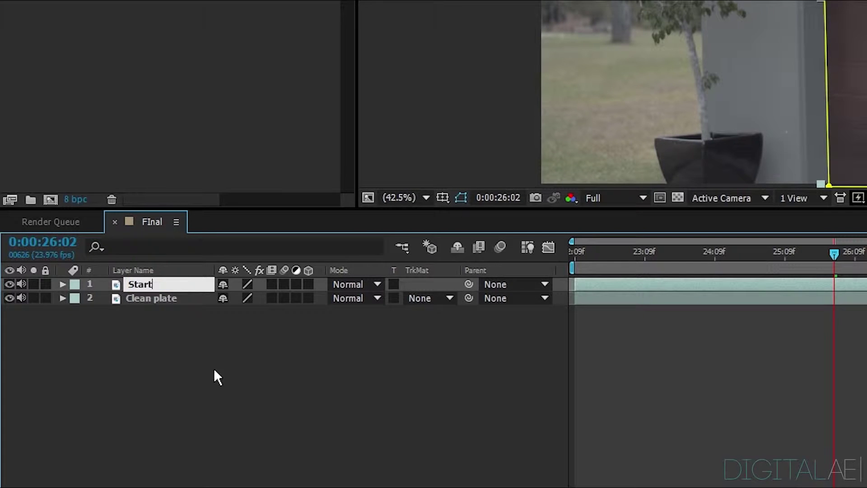
pyautogui.click(231, 346)
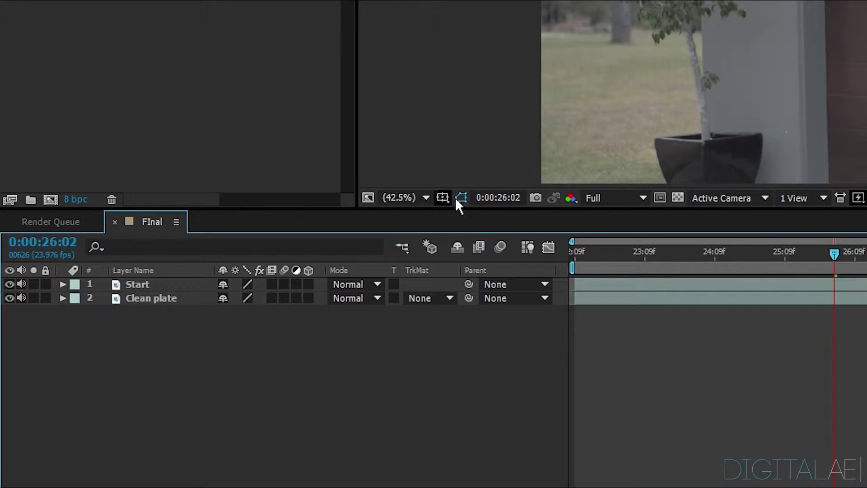
# Hide the mask outlines and split the Start layer at 0:00:28:02.
pyautogui.click(313, 415)
pyautogui.moveTo(465, 316); pyautogui.dragTo(542, 313)
pyautogui.click(493, 332)
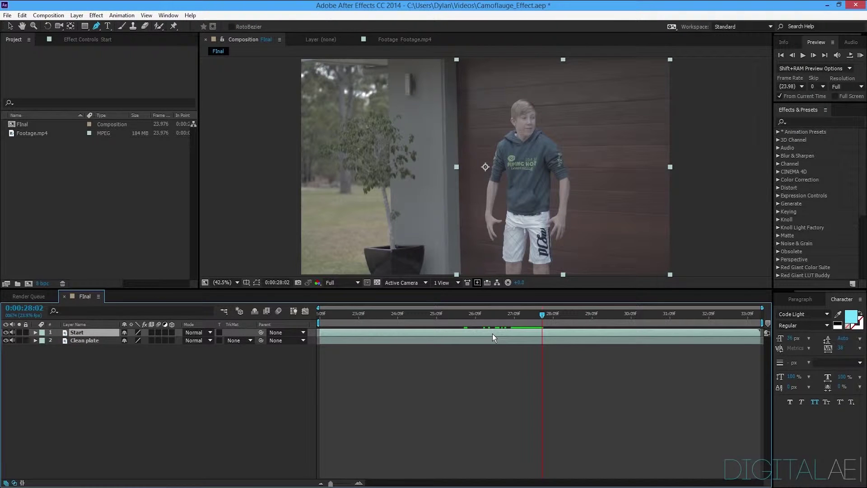
pyautogui.hotkey('ctrl', 'shift', 'd')
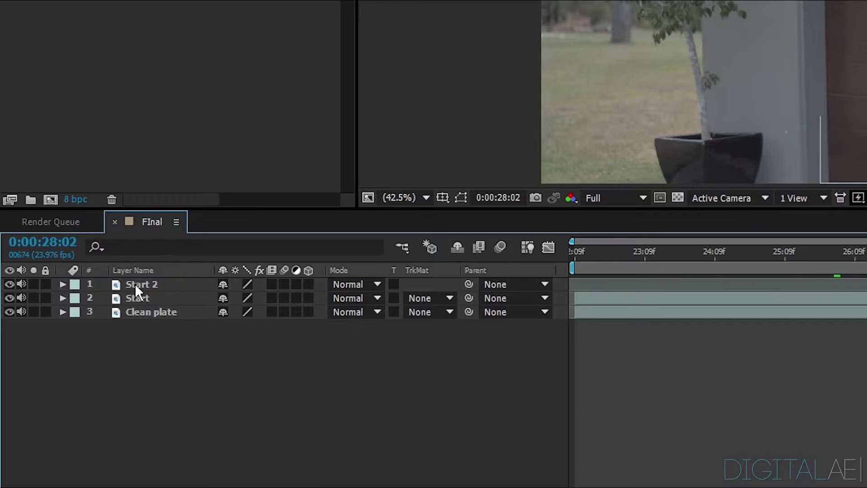
# Rename the split top layer Start 2 as End.
pyautogui.press('Return')
pyautogui.write('End')
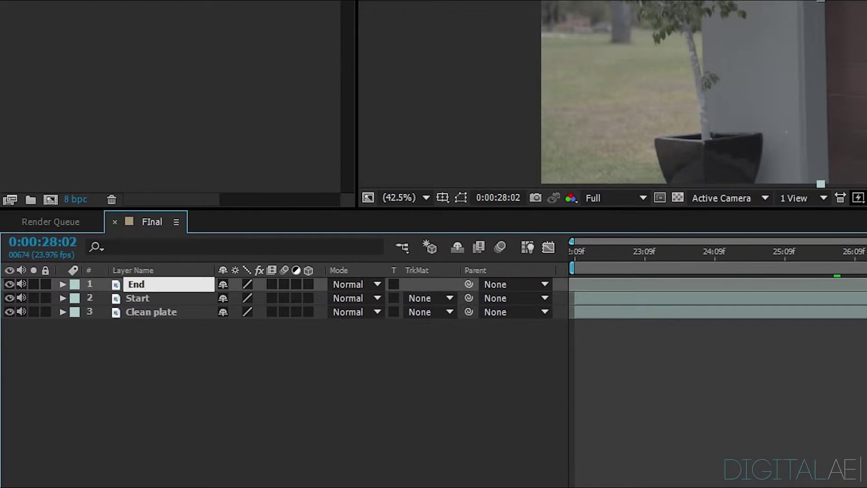
pyautogui.click(227, 385)
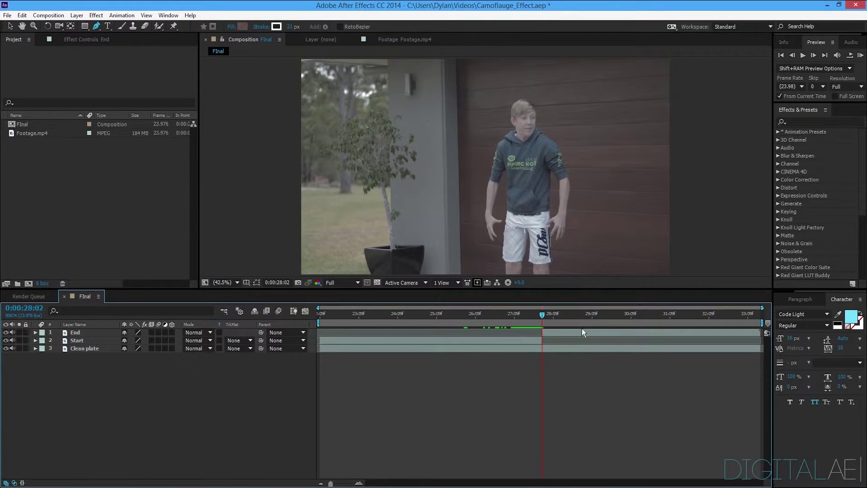
# Select the End layer and move the current time to 0:00:29:07.
pyautogui.click(570, 329)
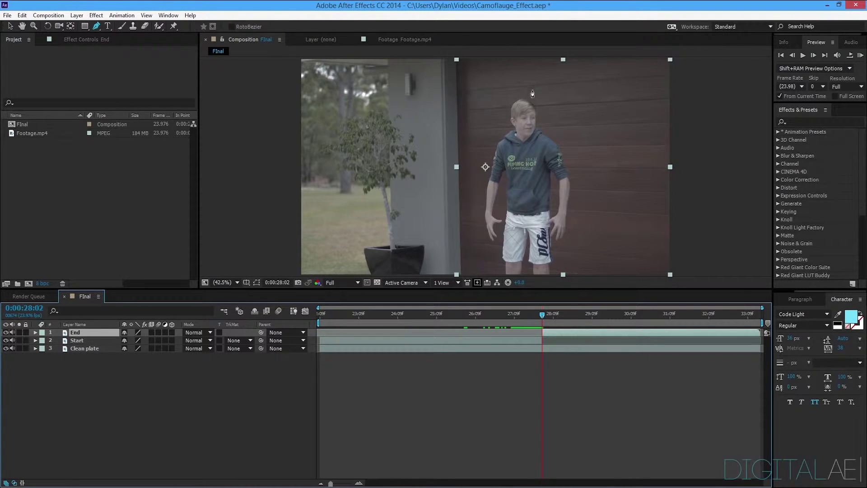
pyautogui.press('v')
pyautogui.moveTo(542, 319); pyautogui.dragTo(588, 305)
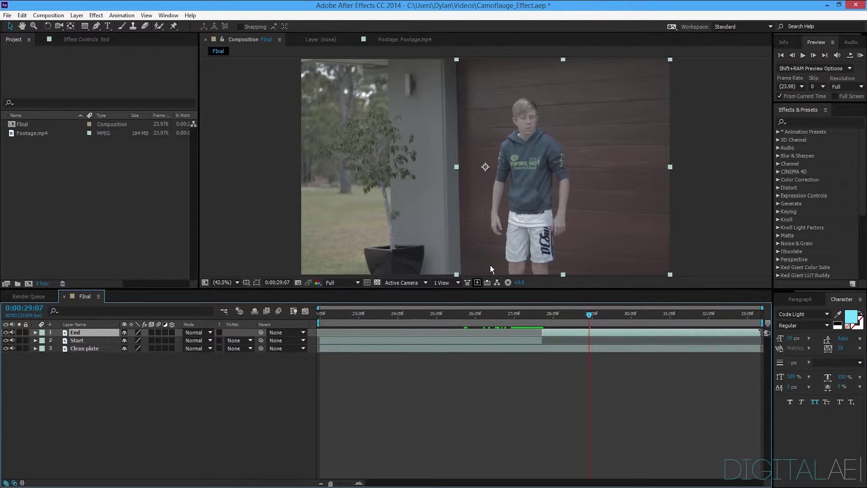
pyautogui.scroll(3, 525, 181)
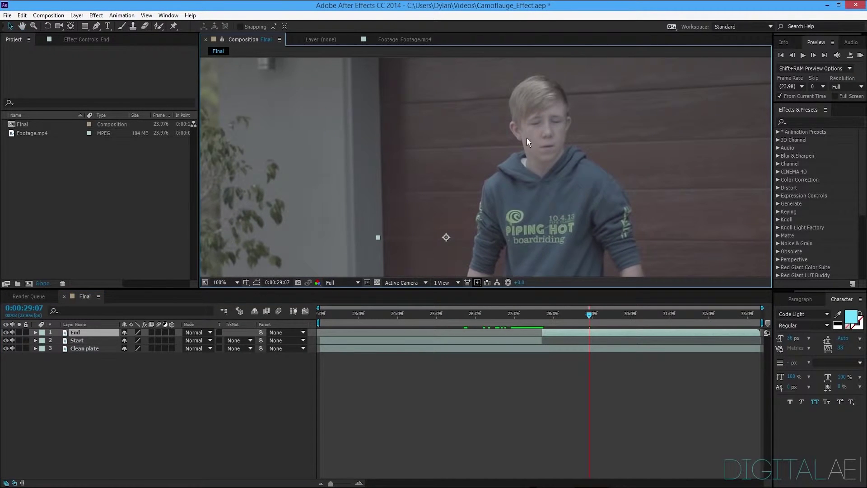
pyautogui.scroll(-2, 521, 221)
pyautogui.click(219, 282)
pyautogui.click(228, 304)
pyautogui.click(234, 391)
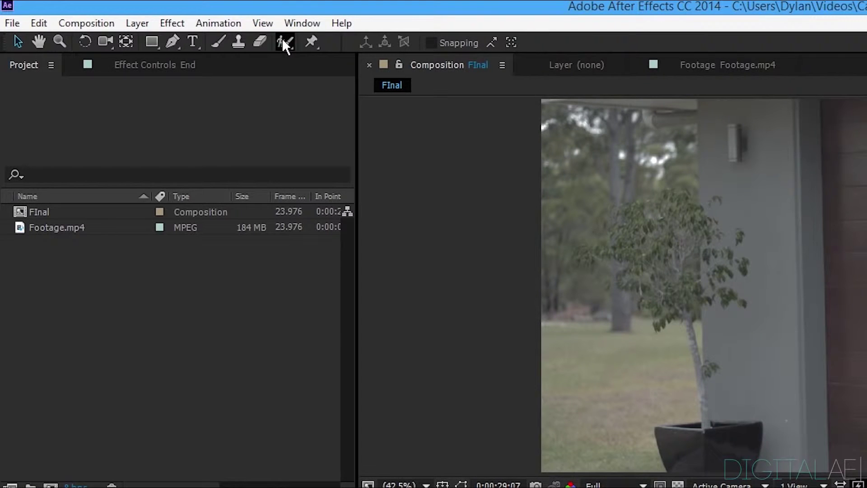
# Open the End layer for Roto Brush work and paint a first foreground stroke up the boy's leg and shorts.
pyautogui.click(157, 26)
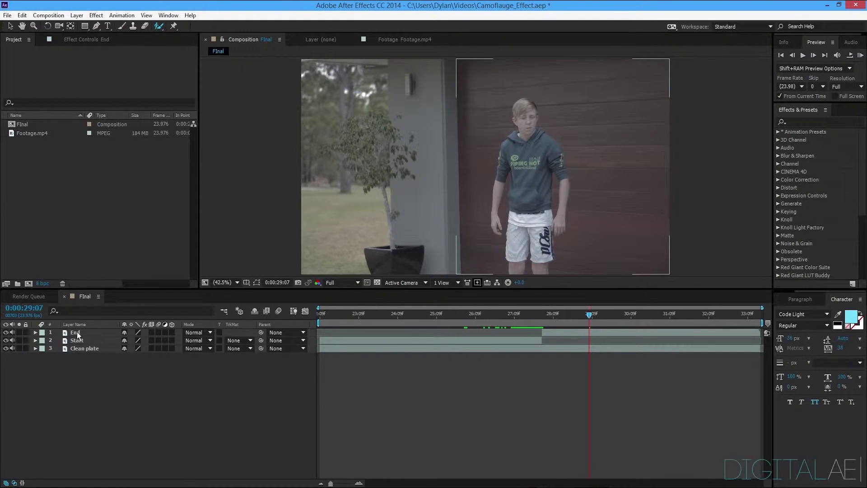
pyautogui.doubleClick(75, 332)
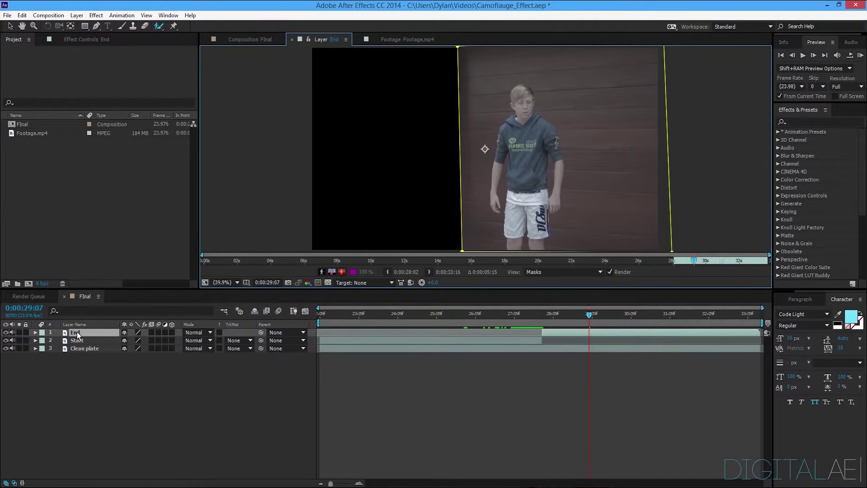
pyautogui.press('space')
pyautogui.moveTo(465, 179); pyautogui.dragTo(423, 177)
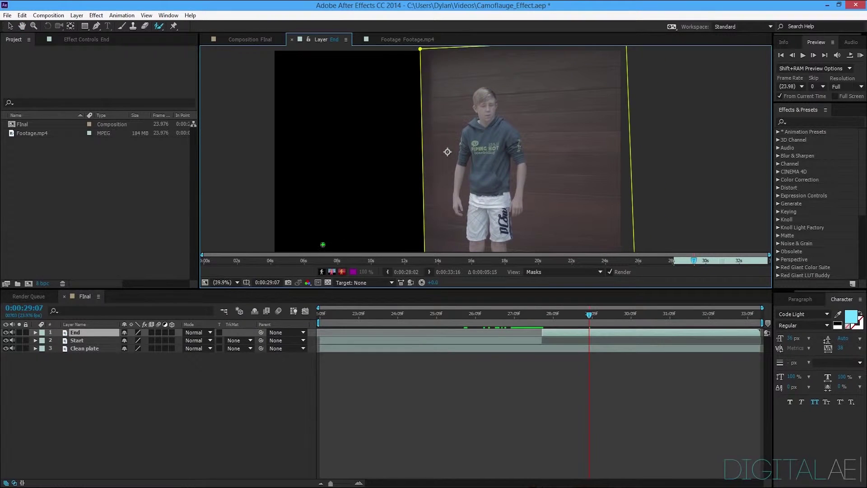
pyautogui.scroll(3, 367, 135)
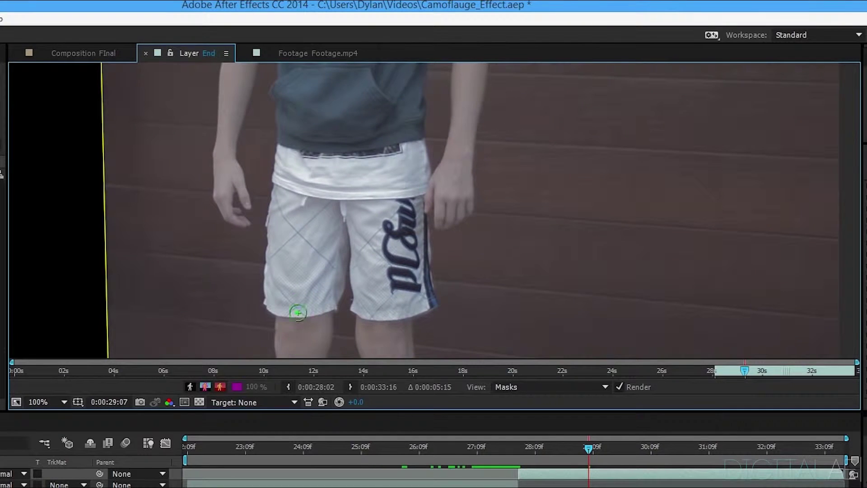
pyautogui.moveTo(296, 343); pyautogui.dragTo(296, 219)
# Go to 0:00:28:02 and paint Roto Brush foreground strokes over the boy's legs, shorts, hoodie, sleeves and arms.
pyautogui.moveTo(570, 446); pyautogui.dragTo(518, 446)
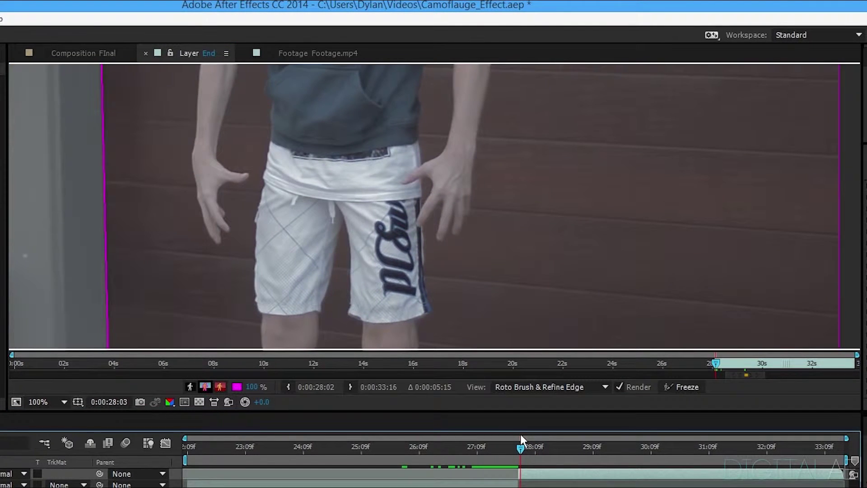
pyautogui.scroll(-2, 396, 255)
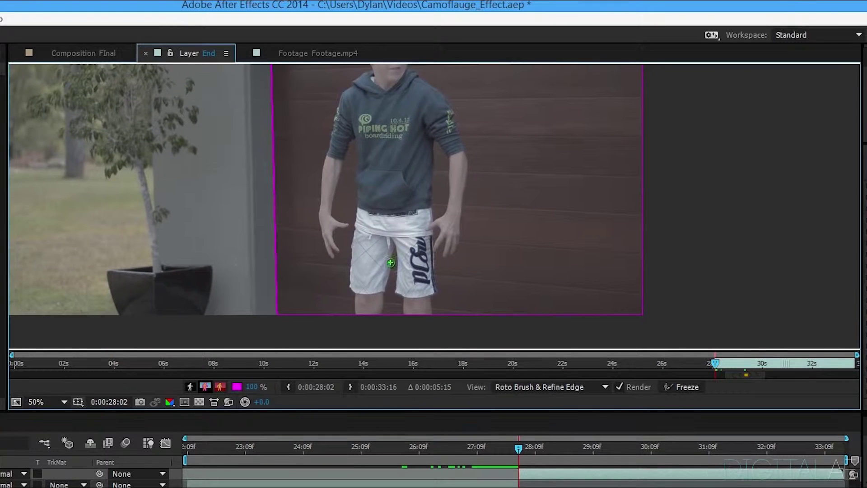
pyautogui.moveTo(366, 310); pyautogui.dragTo(372, 236)
pyautogui.moveTo(419, 310)
pyautogui.mouseDown()
pyautogui.moveTo(410, 230)
pyautogui.moveTo(400, 236)
pyautogui.moveTo(404, 249)
pyautogui.moveTo(403, 165)
pyautogui.moveTo(394, 154)
pyautogui.moveTo(440, 156)
pyautogui.mouseUp()
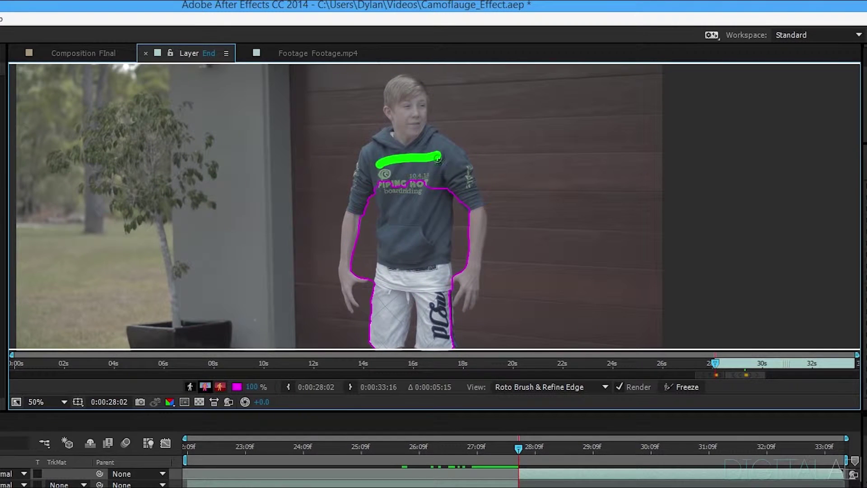
pyautogui.moveTo(385, 209)
pyautogui.mouseDown()
pyautogui.moveTo(390, 175)
pyautogui.moveTo(358, 213)
pyautogui.moveTo(368, 216)
pyautogui.mouseUp()
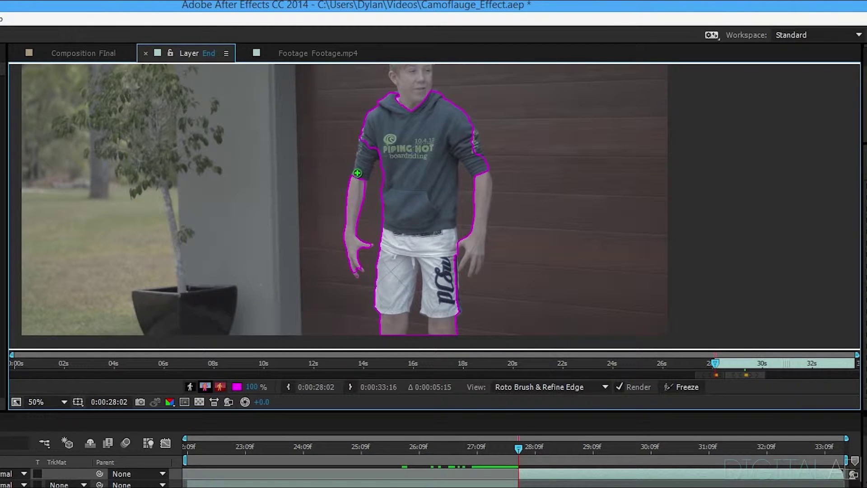
pyautogui.moveTo(359, 169); pyautogui.dragTo(383, 176)
pyautogui.moveTo(473, 255); pyautogui.dragTo(477, 240)
# Exclude the background gap between the boy's legs from the Roto Brush selection.
pyautogui.scroll(-3, 450, 220)
pyautogui.scroll(2, 430, 186)
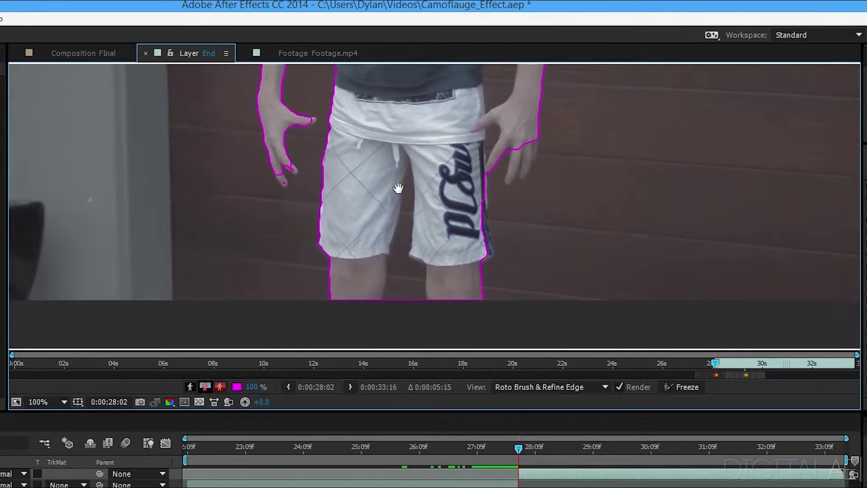
pyautogui.click(406, 263)
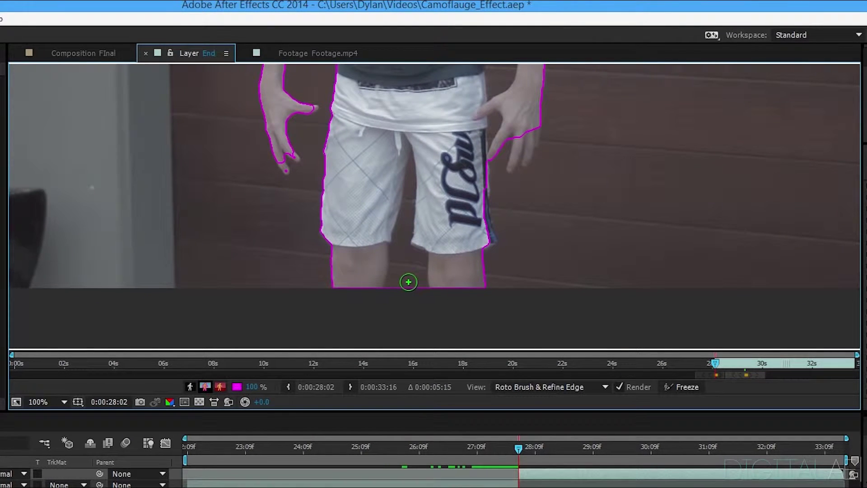
pyautogui.keyDown('alt'); pyautogui.click(408, 274); pyautogui.keyUp('alt')
pyautogui.keyDown('alt'); pyautogui.click(405, 253); pyautogui.keyUp('alt')
pyautogui.moveTo(420, 172); pyautogui.dragTo(410, 239)
pyautogui.moveTo(420, 206); pyautogui.dragTo(420, 135)
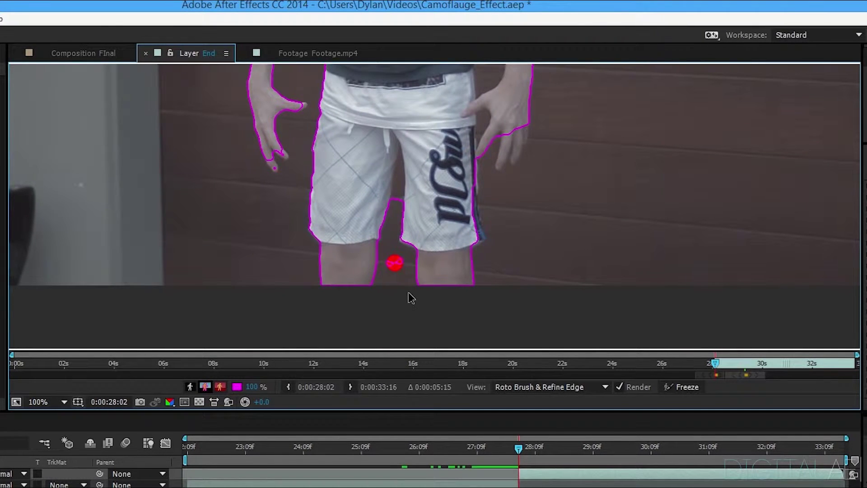
pyautogui.moveTo(403, 178); pyautogui.dragTo(387, 299)
# Exclude the gap between the hoodie and the boy's left arm, and paint the forearm back into the selection.
pyautogui.moveTo(472, 199); pyautogui.dragTo(475, 123)
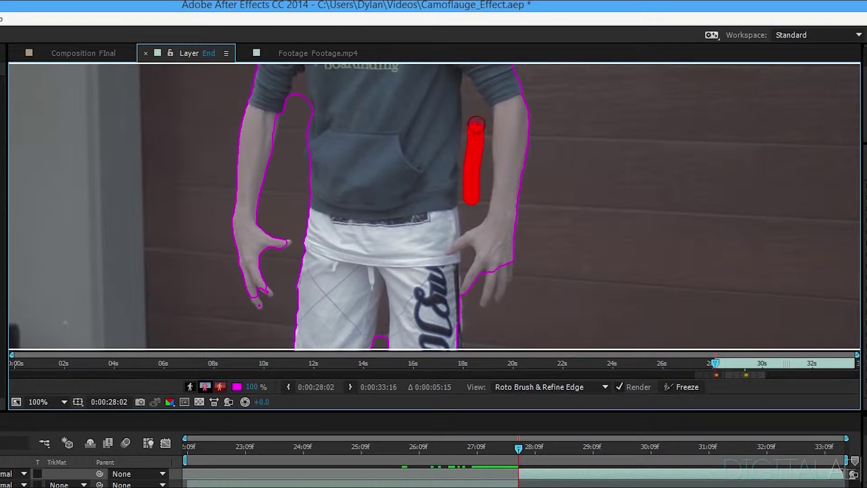
pyautogui.moveTo(370, 189); pyautogui.dragTo(373, 142)
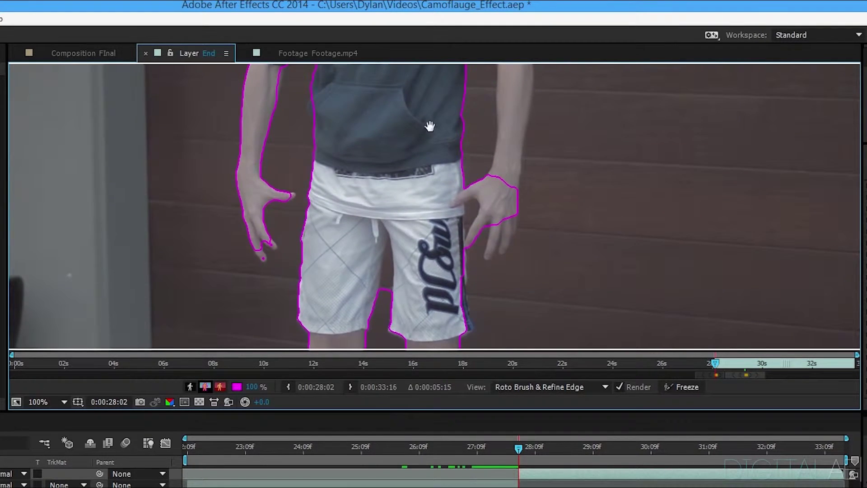
pyautogui.moveTo(447, 138); pyautogui.dragTo(421, 300)
pyautogui.moveTo(486, 328); pyautogui.dragTo(475, 229)
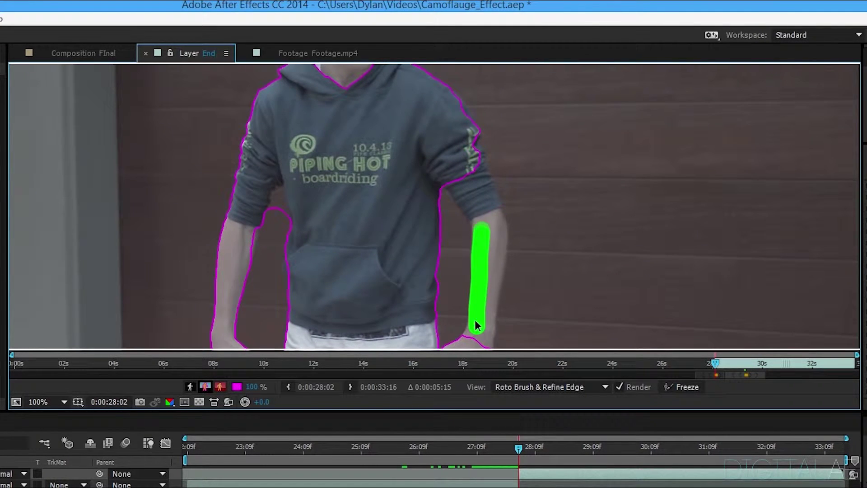
pyautogui.moveTo(454, 277)
pyautogui.mouseDown()
pyautogui.moveTo(454, 260)
pyautogui.moveTo(453, 289)
pyautogui.mouseUp()
pyautogui.moveTo(477, 209); pyautogui.dragTo(467, 158)
pyautogui.moveTo(406, 169); pyautogui.dragTo(420, 155)
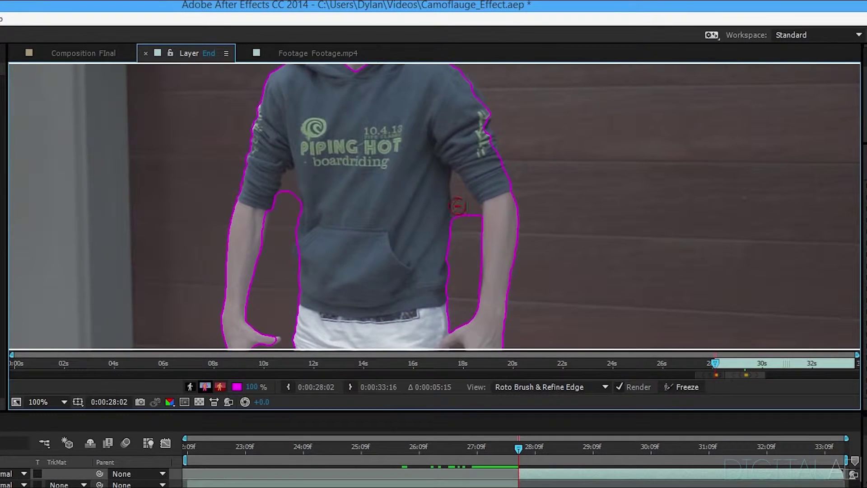
# Extend the Roto Brush selection over the boy's neck and head.
pyautogui.moveTo(411, 185); pyautogui.dragTo(424, 330)
pyautogui.moveTo(378, 199); pyautogui.dragTo(360, 124)
pyautogui.moveTo(359, 192); pyautogui.dragTo(361, 253)
pyautogui.moveTo(399, 150); pyautogui.dragTo(393, 162)
pyautogui.moveTo(359, 300); pyautogui.dragTo(351, 68)
pyautogui.moveTo(345, 226); pyautogui.dragTo(368, 242)
# Propagate the Roto Brush selection frame by frame up to 0:00:28:11.
pyautogui.scroll(-1, 338, 118)
pyautogui.press('pagedown')
pyautogui.press('pagedown')
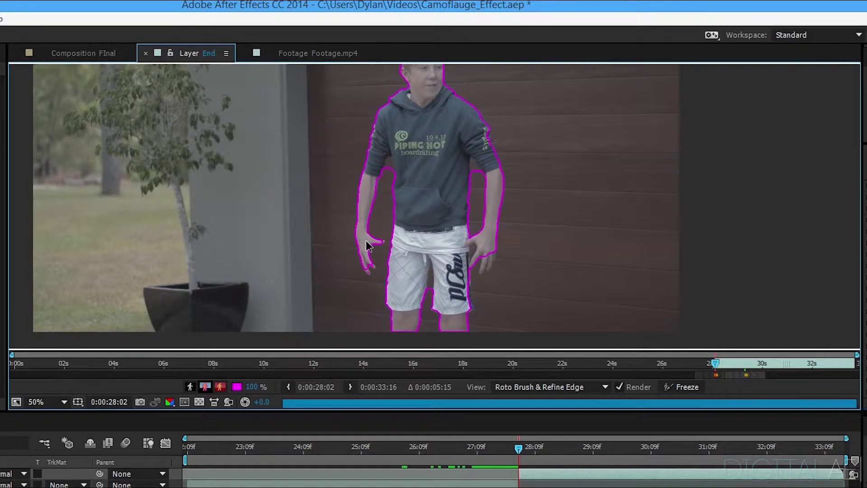
pyautogui.press('pagedown')
pyautogui.press('pagedown')
pyautogui.press('pagedown')
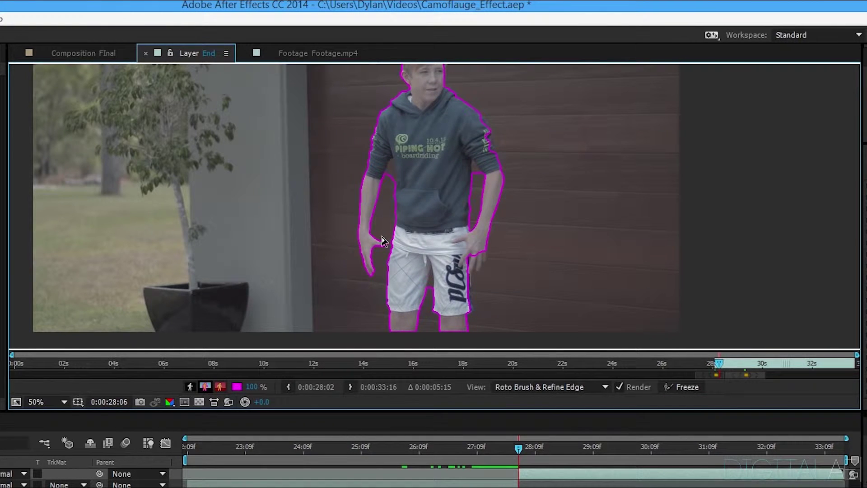
pyautogui.press('pagedown')
pyautogui.press('pagedown')
pyautogui.press('pagedown')
pyautogui.press('pagedown')
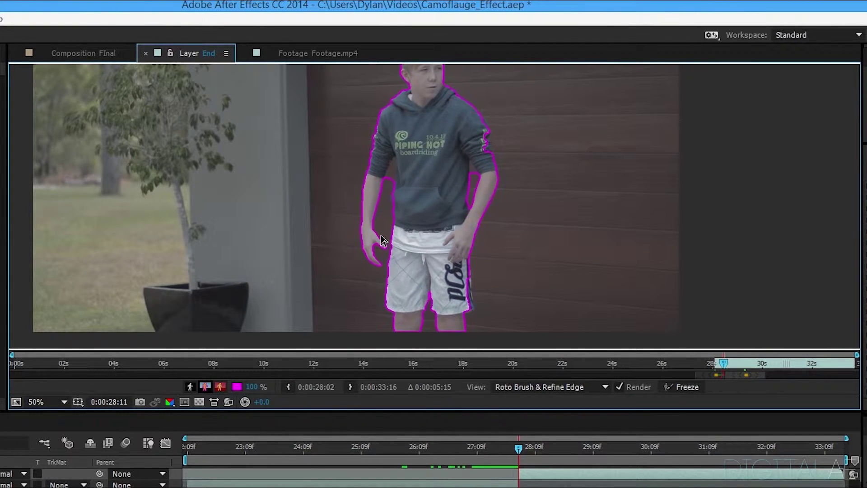
# Inspect the Roto Brush outline around the boy's head and down his body at 0:00:28:11.
pyautogui.moveTo(479, 286); pyautogui.dragTo(472, 351)
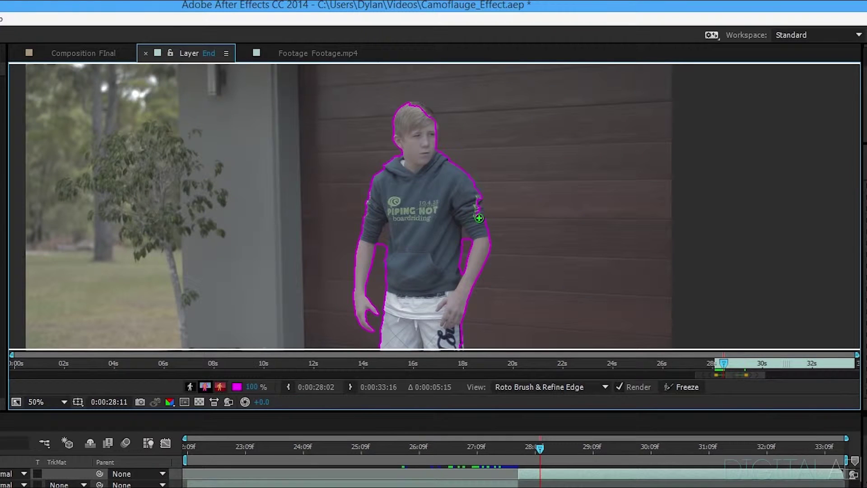
pyautogui.scroll(2, 354, 242)
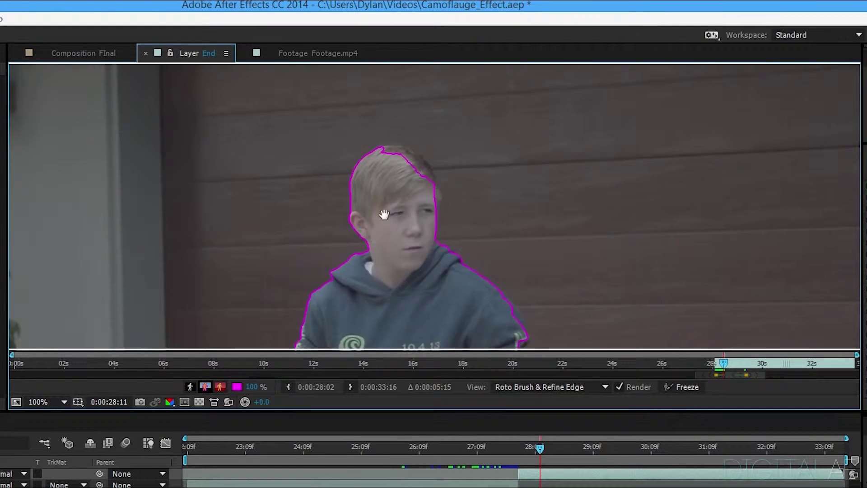
pyautogui.moveTo(401, 246); pyautogui.dragTo(420, 259)
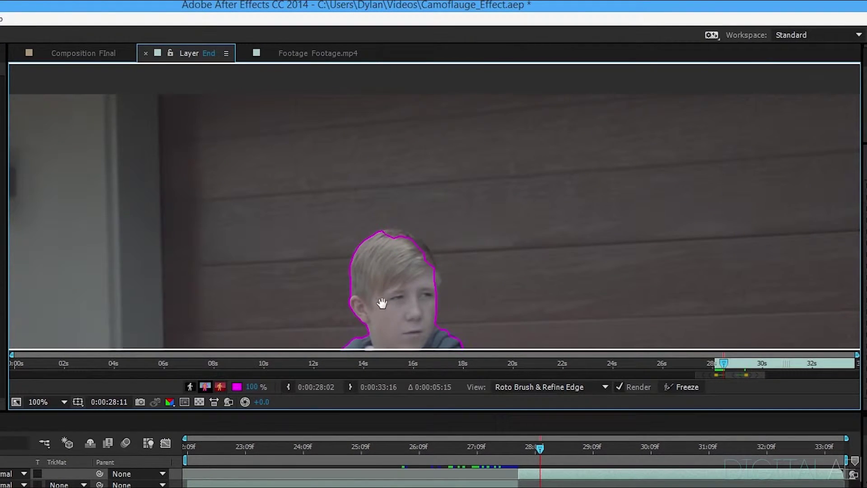
pyautogui.moveTo(383, 304); pyautogui.dragTo(373, 138)
pyautogui.moveTo(358, 214); pyautogui.dragTo(349, 34)
pyautogui.moveTo(351, 200); pyautogui.dragTo(342, 58)
pyautogui.moveTo(345, 226); pyautogui.dragTo(344, 108)
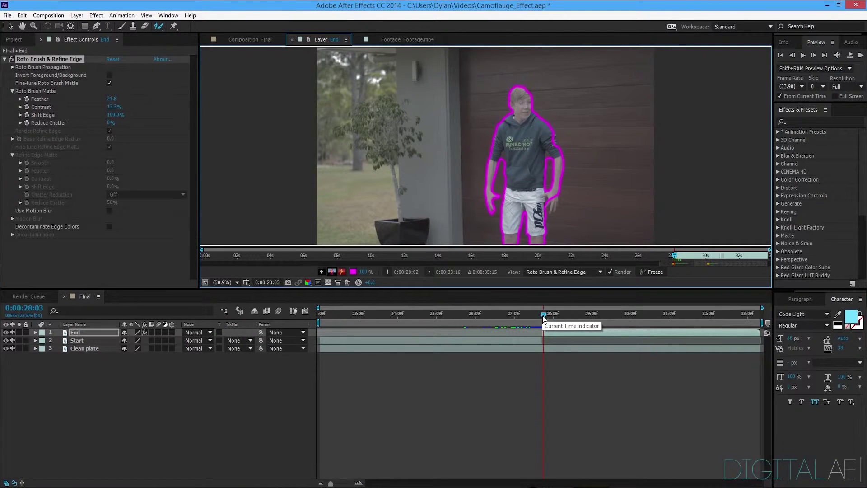
# Go to 0:00:28:14, examine the outline around the arms, and set the Roto Brush Matte feather to 21.8.
pyautogui.moveTo(544, 319); pyautogui.dragTo(562, 314)
pyautogui.scroll(3, 559, 181)
pyautogui.moveTo(572, 127); pyautogui.dragTo(441, 107)
pyautogui.scroll(-1, 507, 194)
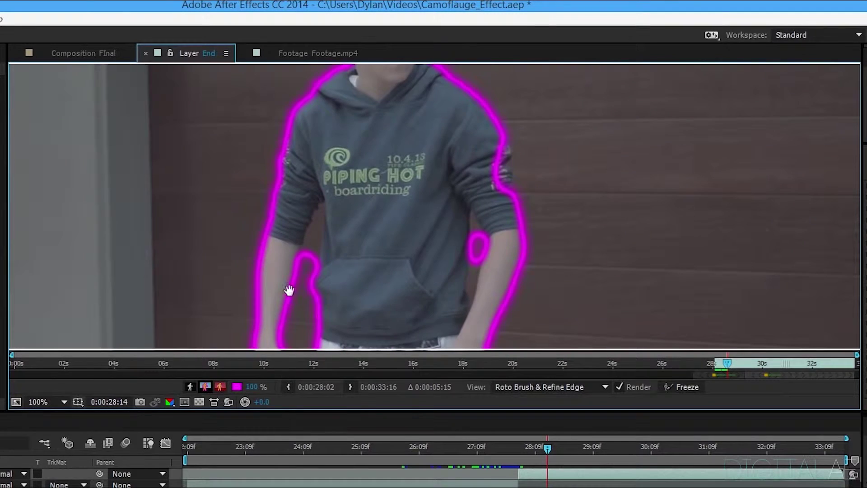
pyautogui.moveTo(297, 285); pyautogui.dragTo(302, 168)
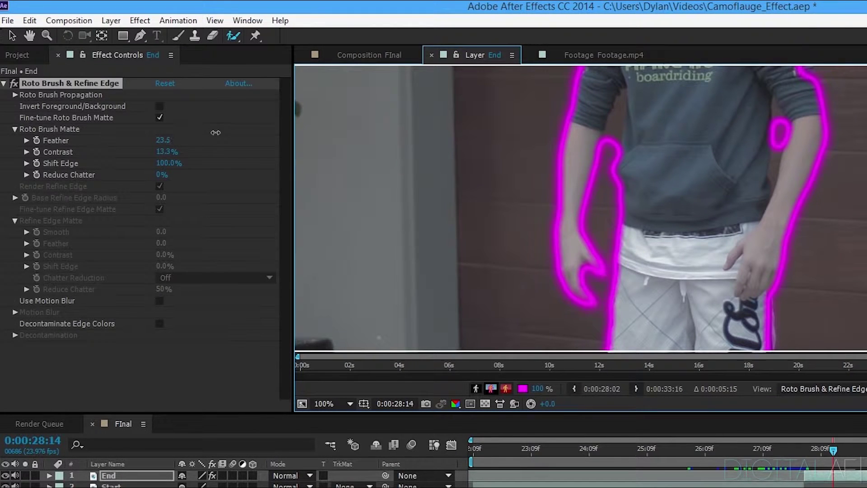
pyautogui.moveTo(216, 132)
pyautogui.mouseDown()
pyautogui.moveTo(236, 131)
pyautogui.moveTo(221, 141)
pyautogui.mouseUp()
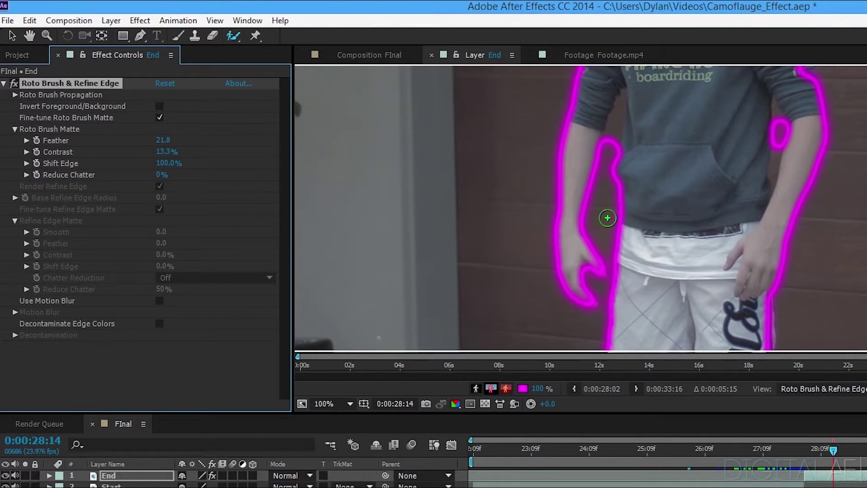
# Play the End layer on to 0:00:29:05 and exclude the remaining background between the hoodie and the boy's left arm.
pyautogui.scroll(-1, 655, 215)
pyautogui.moveTo(689, 203); pyautogui.dragTo(661, 246)
pyautogui.press('space')
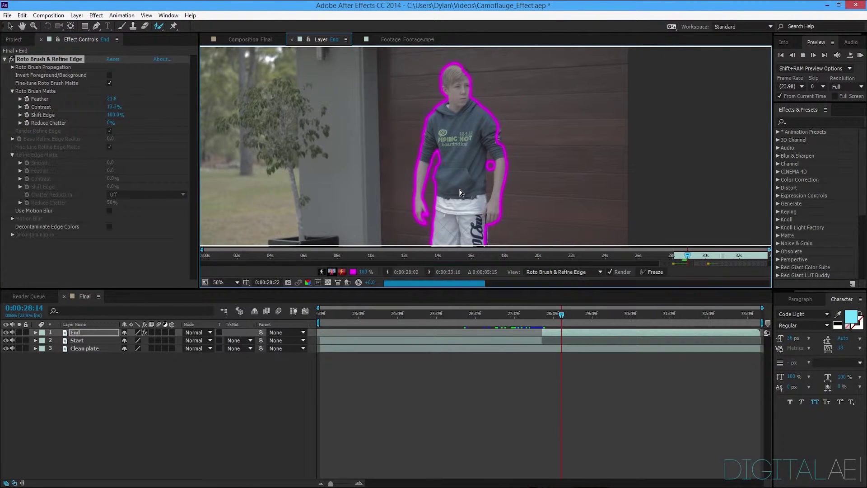
pyautogui.press('space')
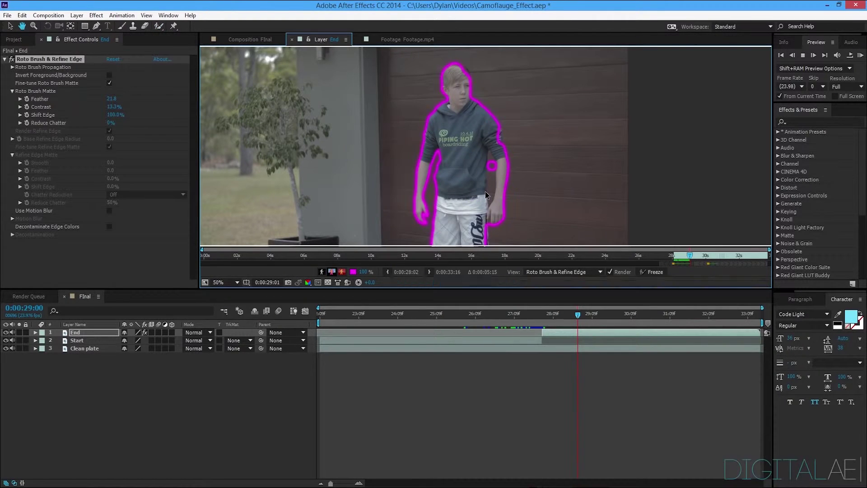
pyautogui.press('space')
pyautogui.moveTo(460, 199); pyautogui.dragTo(462, 181)
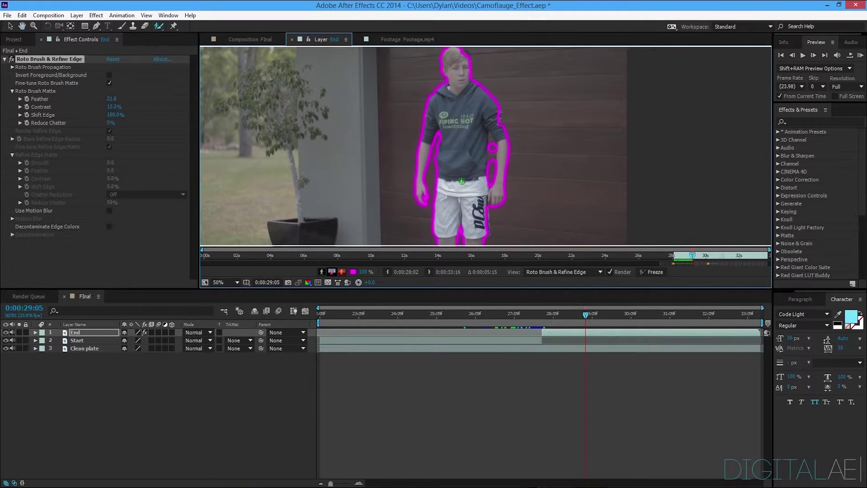
pyautogui.moveTo(492, 154)
pyautogui.mouseDown()
pyautogui.moveTo(459, 132)
pyautogui.moveTo(458, 108)
pyautogui.moveTo(452, 150)
pyautogui.moveTo(435, 126)
pyautogui.moveTo(434, 158)
pyautogui.mouseUp()
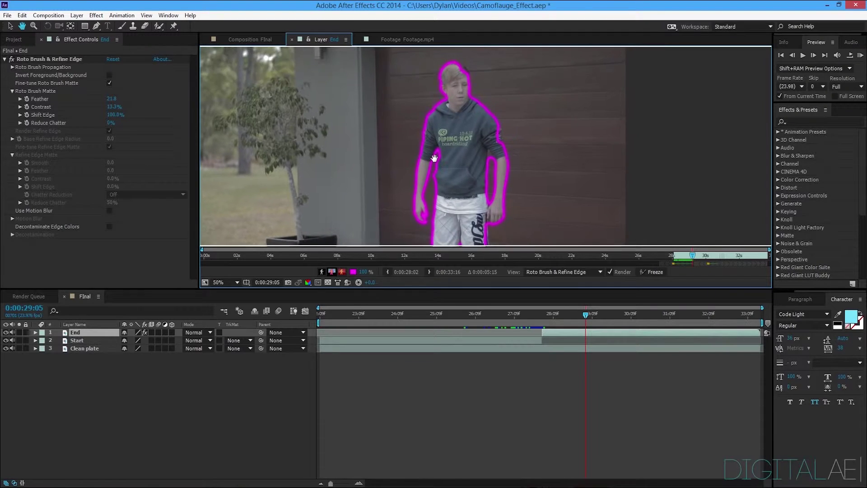
# Return to the FInal composition and check the boy's cutout with the Clean plate layer temporarily hidden, up to 0:00:30:01.
pyautogui.click(245, 38)
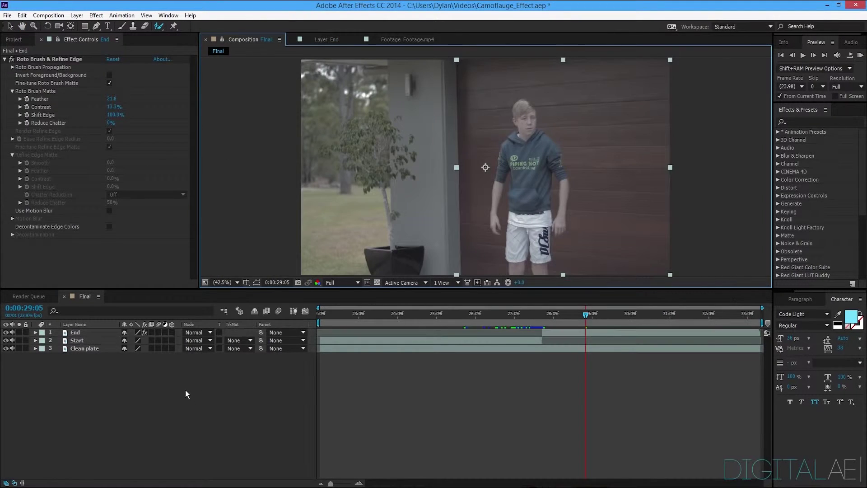
pyautogui.click(4, 60)
pyautogui.click(5, 349)
pyautogui.click(5, 348)
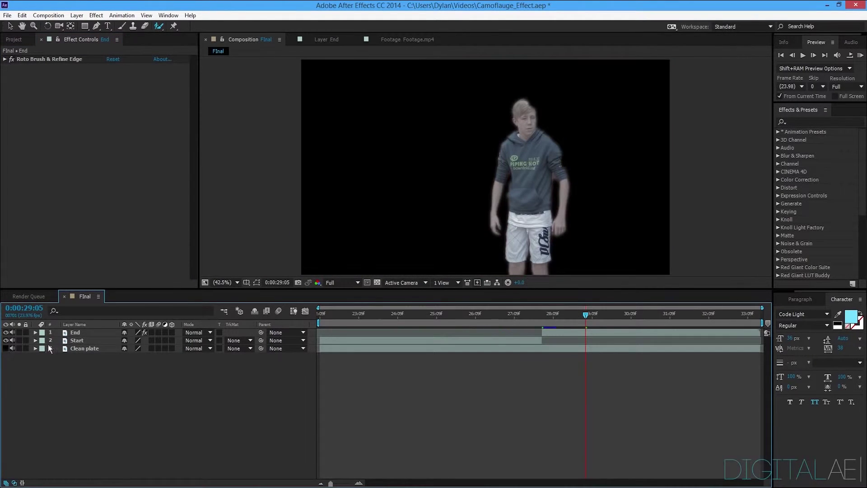
pyautogui.click(618, 316)
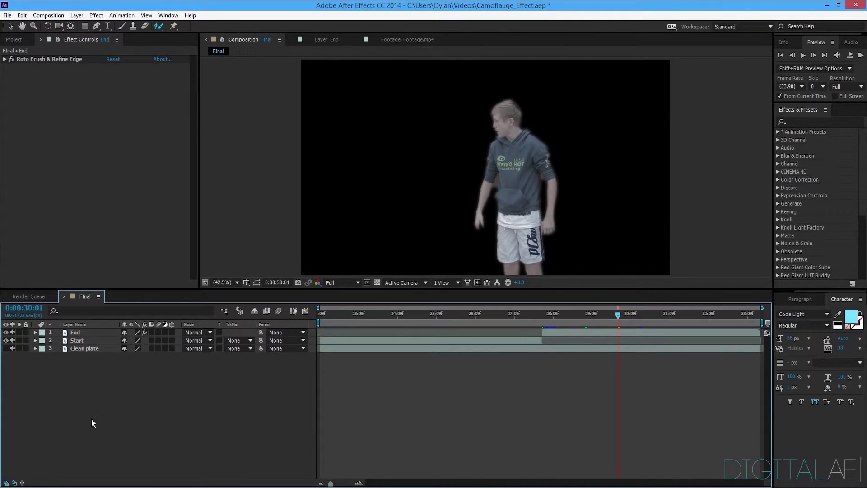
pyautogui.click(6, 348)
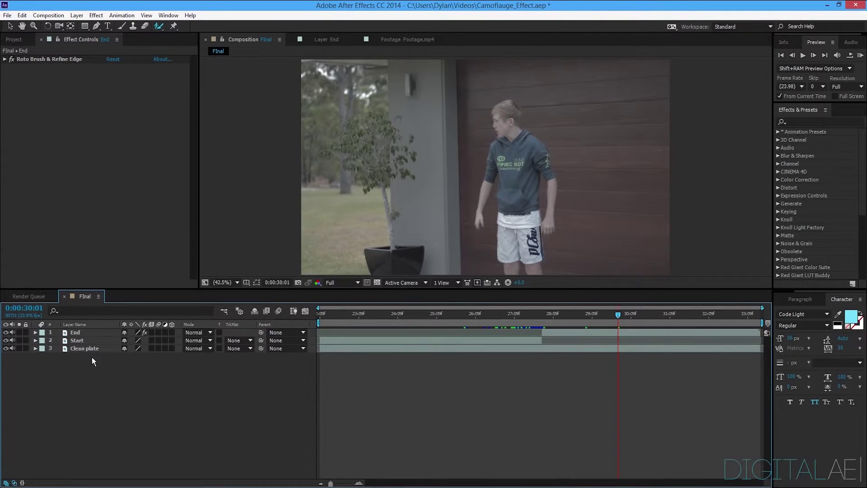
# Pre-compose the End layer as End, moving all attributes into the new composition.
pyautogui.click(77, 334)
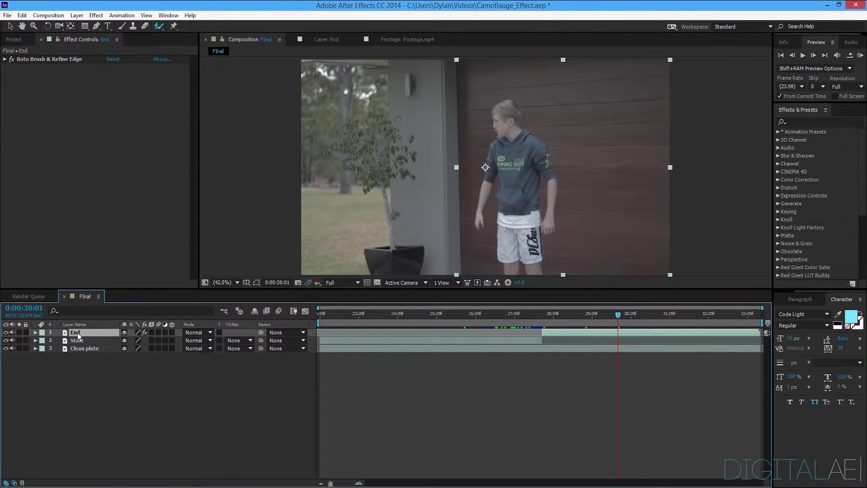
pyautogui.hotkey('ctrl', 'shift', 'c')
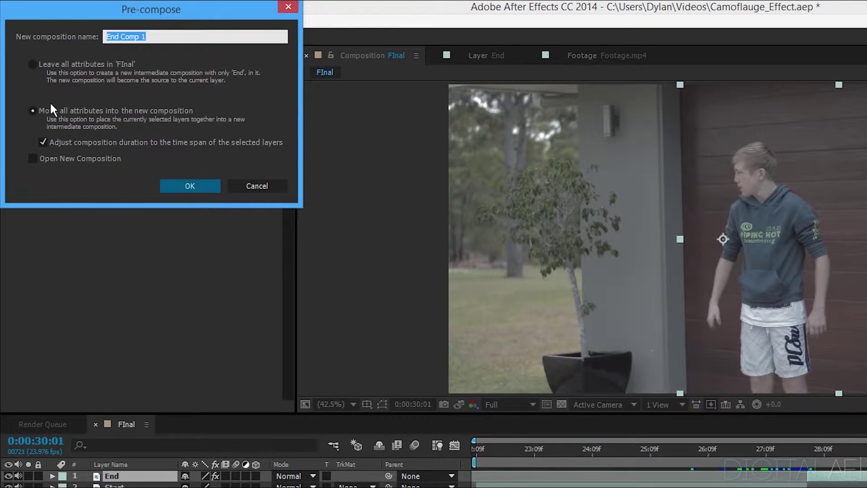
pyautogui.moveTo(162, 33); pyautogui.dragTo(97, 40)
pyautogui.write('ENd')
pyautogui.press('BackSpace')
pyautogui.write('nd')
pyautogui.press('Return')
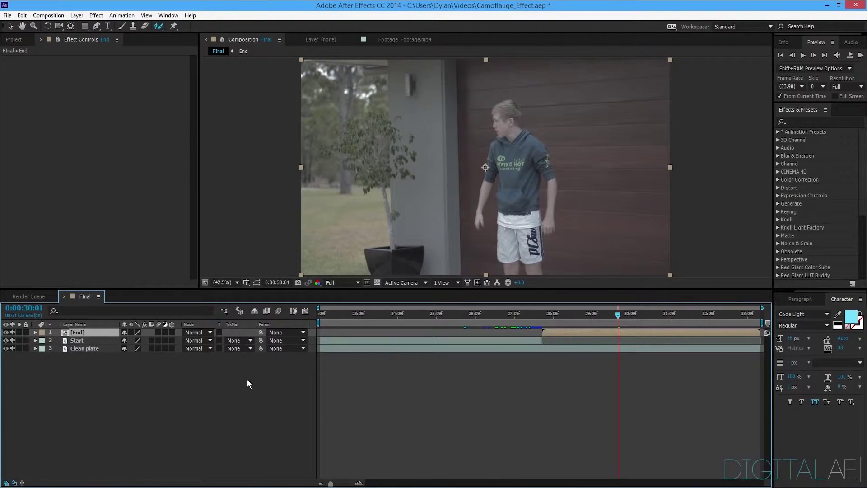
pyautogui.click(226, 388)
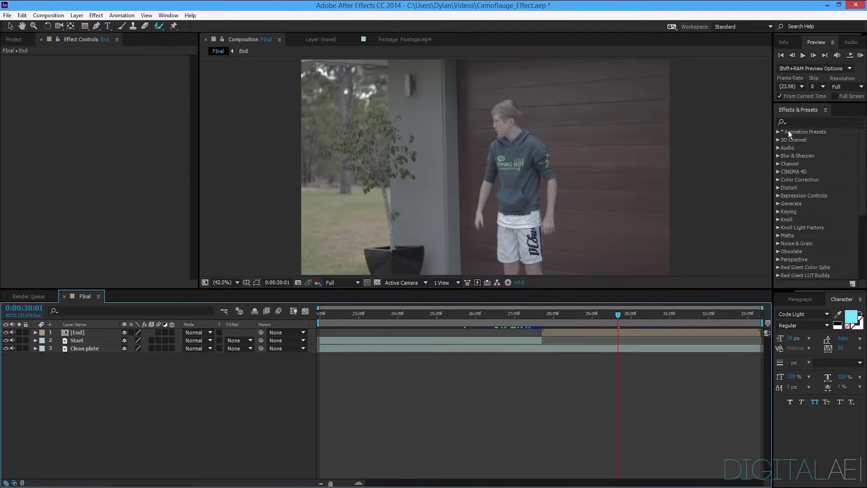
# Search the effects for "displace" and apply Displacement Map to the Clean plate layer.
pyautogui.click(801, 121)
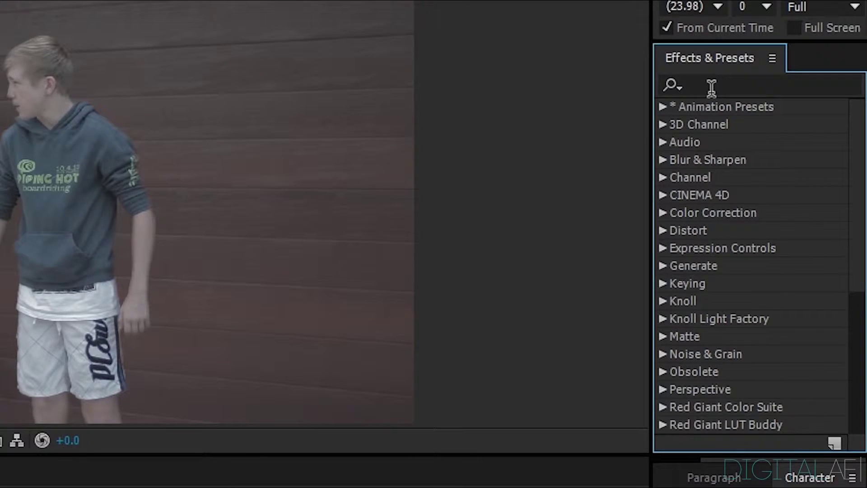
pyautogui.click(711, 87)
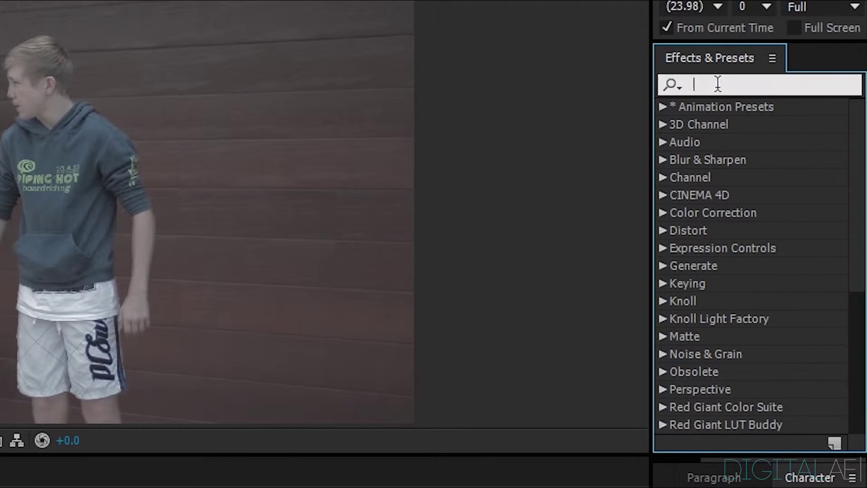
pyautogui.write('displace')
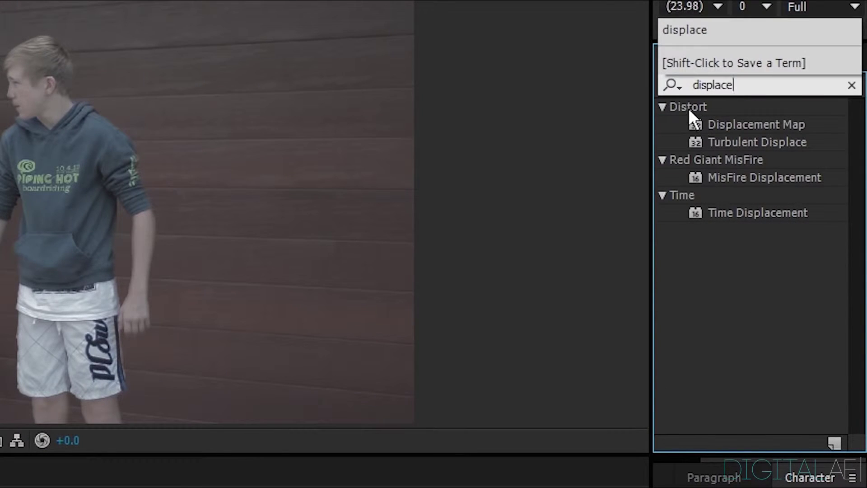
pyautogui.press('Return')
pyautogui.moveTo(735, 123); pyautogui.dragTo(125, 487)
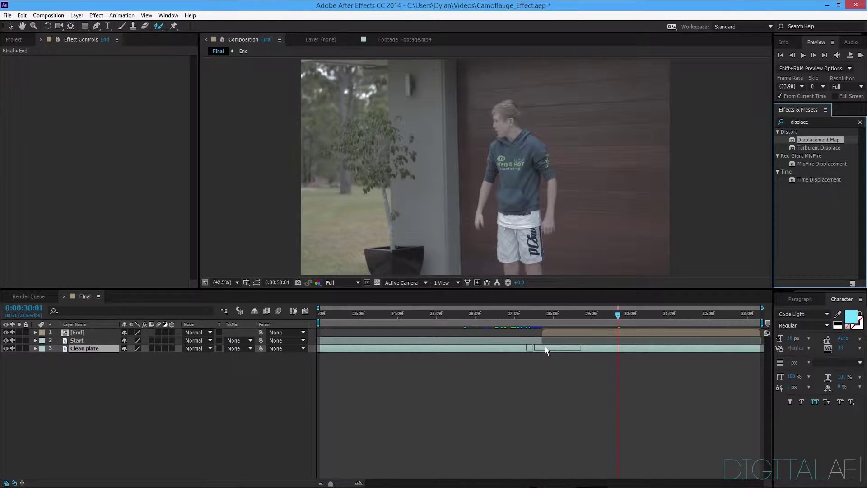
pyautogui.moveTo(544, 346); pyautogui.dragTo(545, 346)
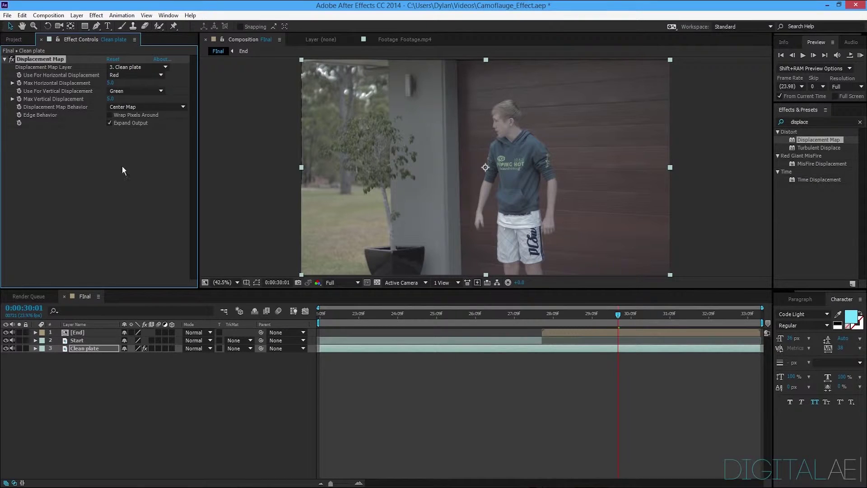
# Set the Clean plate's Displacement Map layer to End and use Luminance for both horizontal and vertical displacement.
pyautogui.click(93, 349)
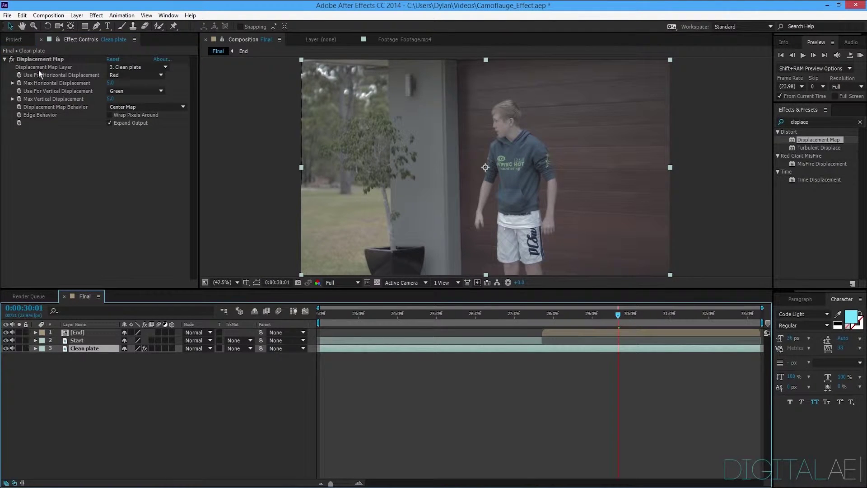
pyautogui.click(29, 59)
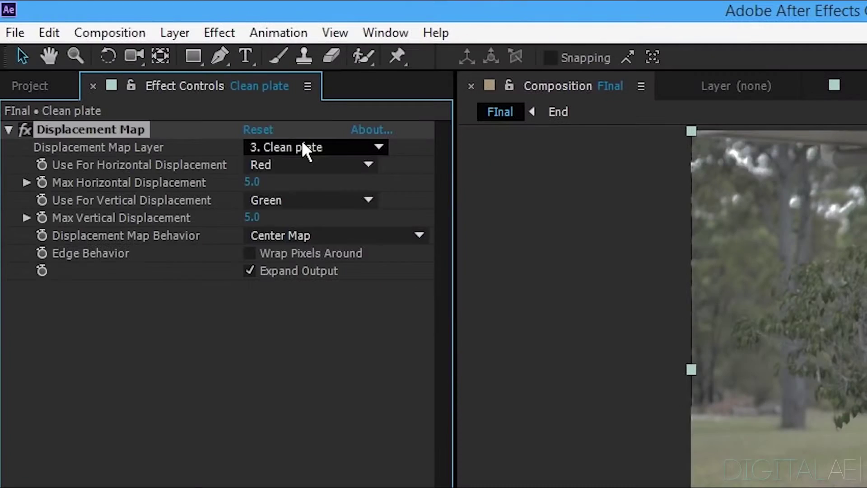
pyautogui.click(133, 66)
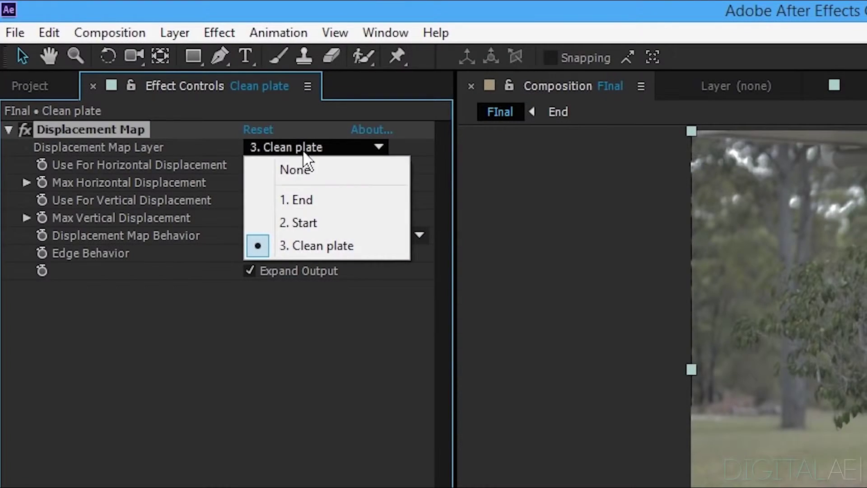
pyautogui.click(303, 201)
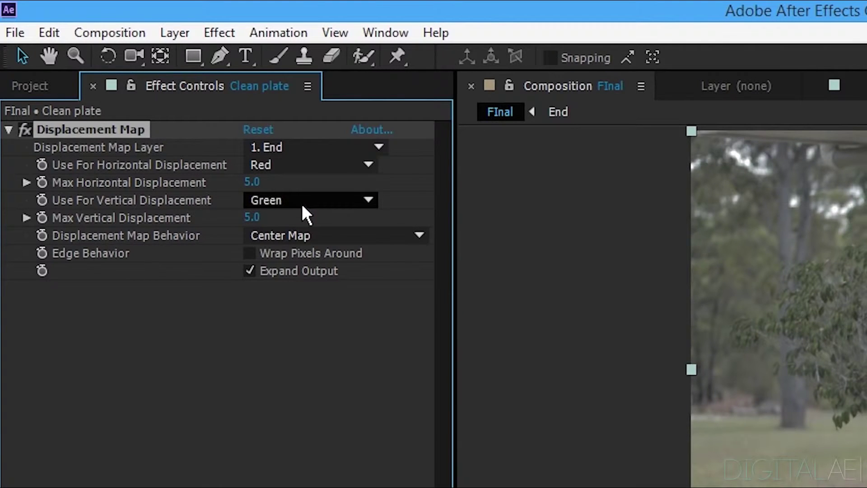
pyautogui.click(268, 168)
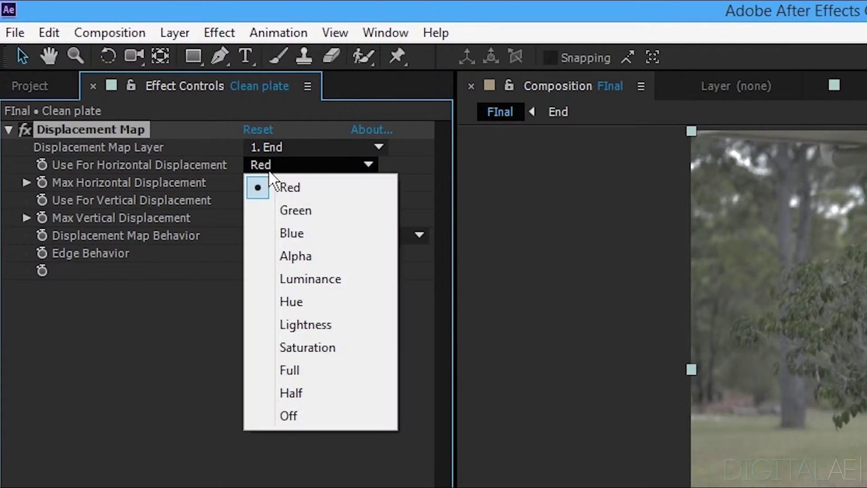
pyautogui.click(303, 279)
pyautogui.click(289, 200)
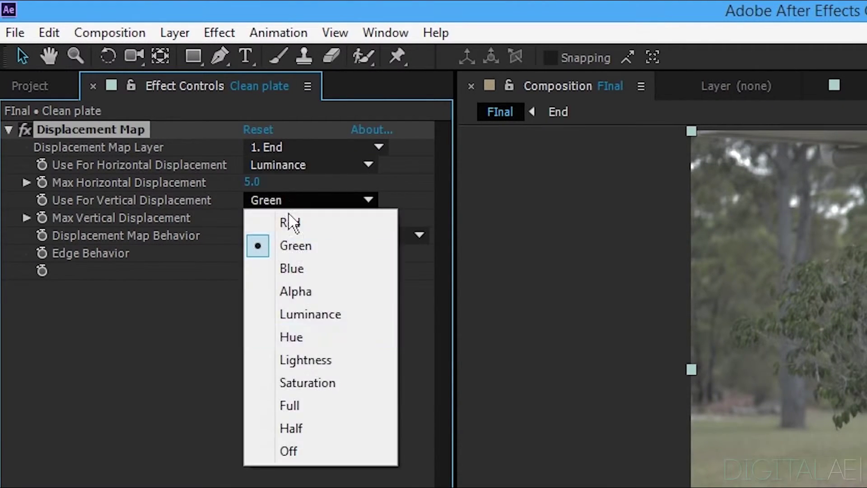
pyautogui.click(313, 316)
# Set the Displacement Map's maximum horizontal and maximum vertical displacement to 55 each.
pyautogui.click(250, 182)
pyautogui.write('55')
pyautogui.click(252, 217)
pyautogui.write('55')
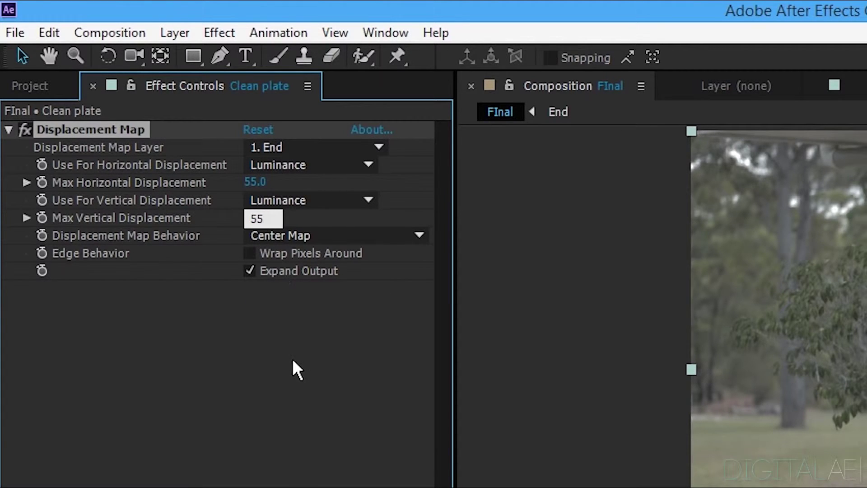
pyautogui.press('Return')
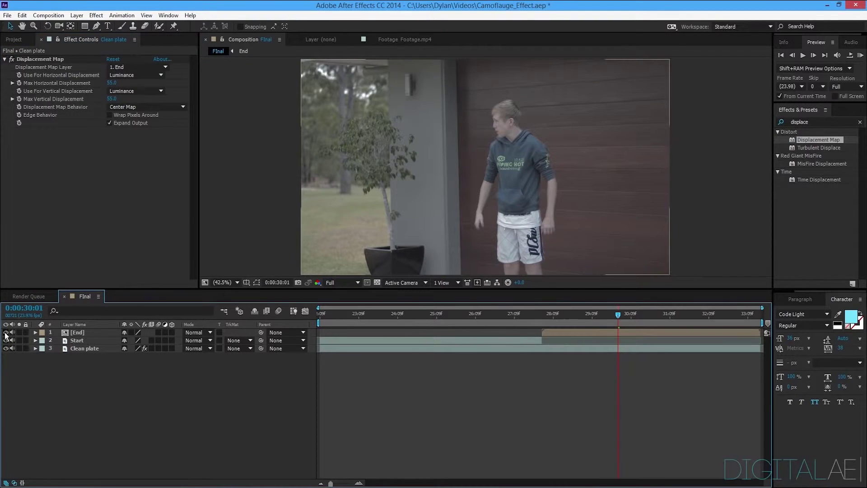
# Hide the End layer and go to 0:00:28:11 to view the displaced Clean plate.
pyautogui.click(5, 333)
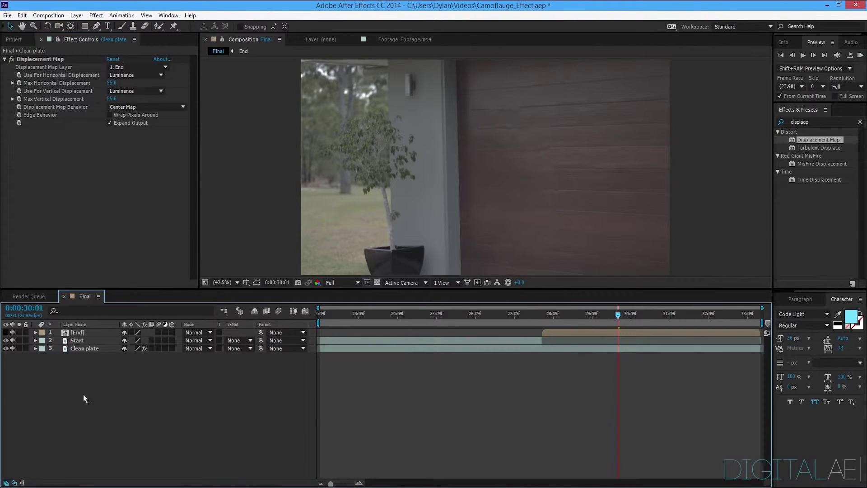
pyautogui.click(568, 331)
pyautogui.press('pageup')
pyautogui.moveTo(608, 316); pyautogui.dragTo(585, 318)
pyautogui.click(556, 321)
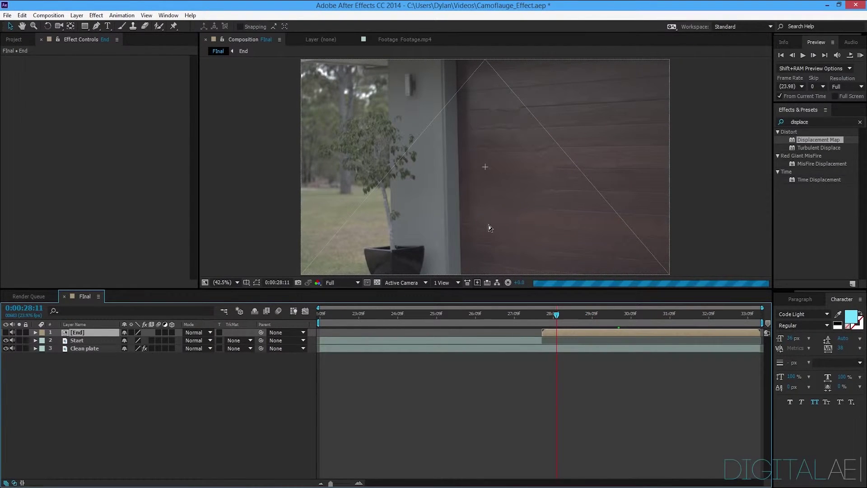
pyautogui.click(514, 210)
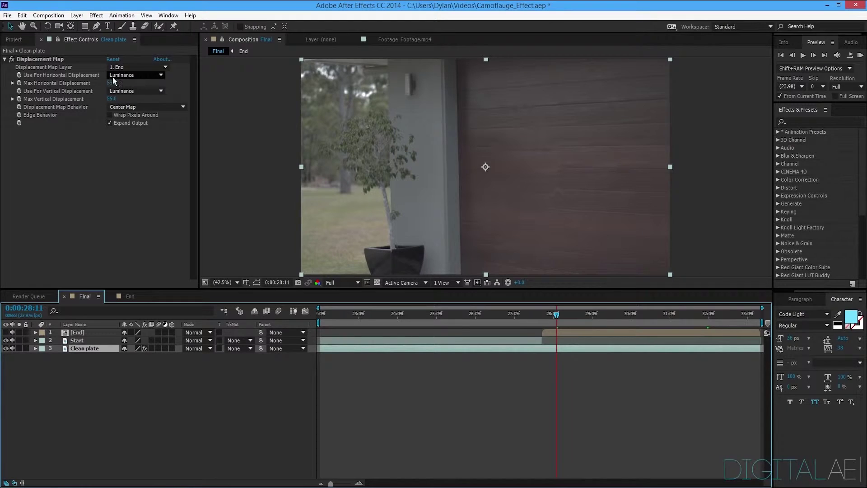
# Raise the Clean plate's Max Horizontal Displacement to 139 and examine the distortion on the garage door up close.
pyautogui.moveTo(112, 83); pyautogui.dragTo(122, 82)
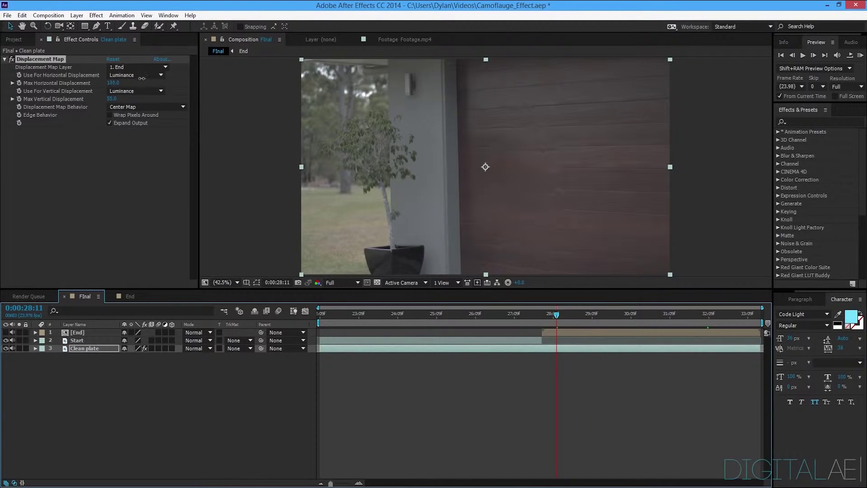
pyautogui.moveTo(142, 78); pyautogui.dragTo(110, 103)
pyautogui.click(99, 215)
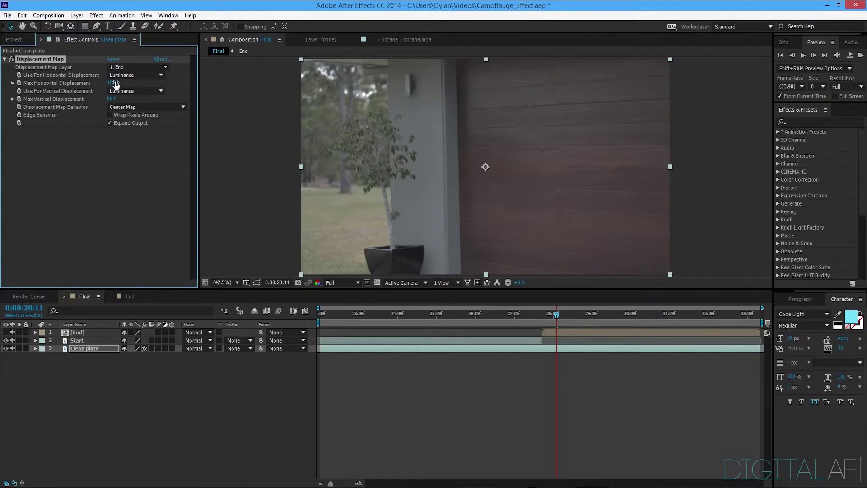
pyautogui.click(123, 200)
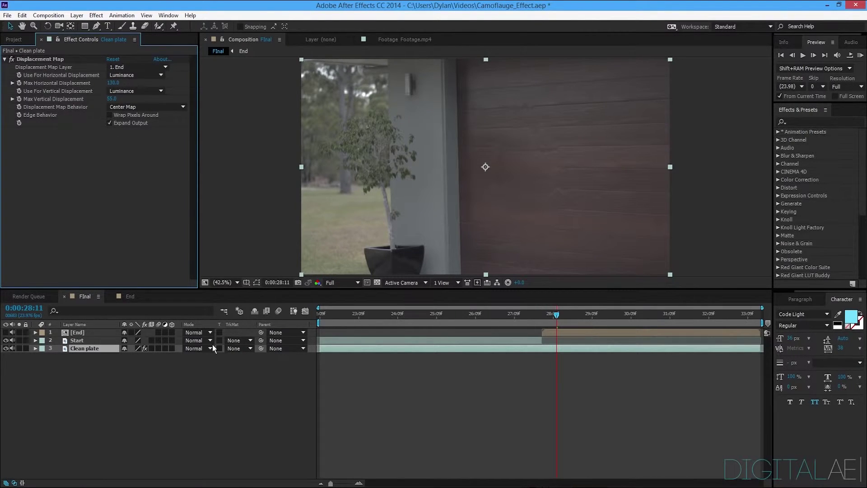
pyautogui.click(176, 411)
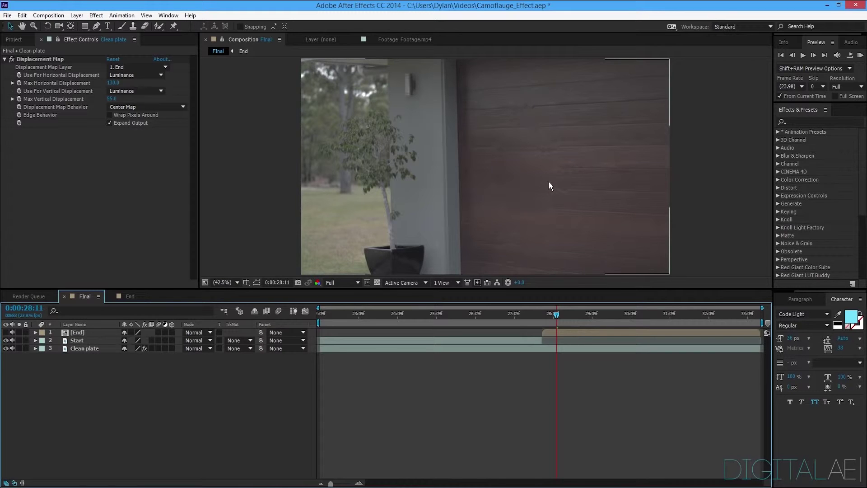
pyautogui.scroll(4, 546, 227)
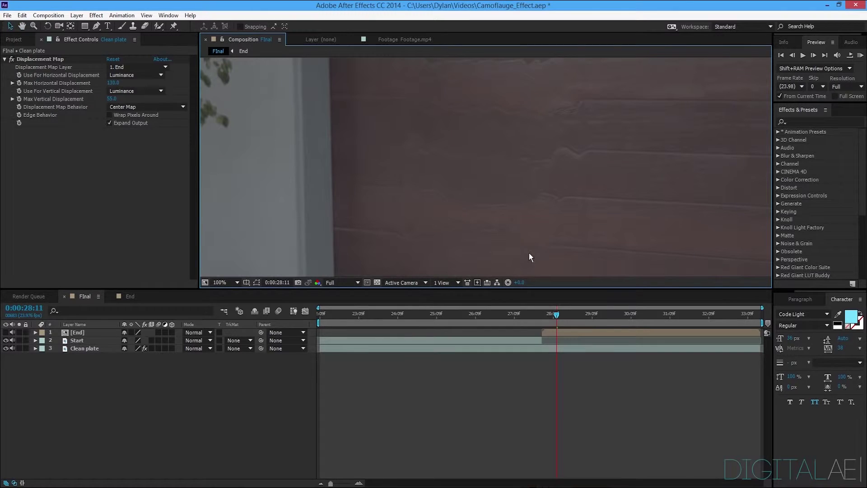
pyautogui.moveTo(434, 210); pyautogui.dragTo(437, 232)
pyautogui.click(221, 282)
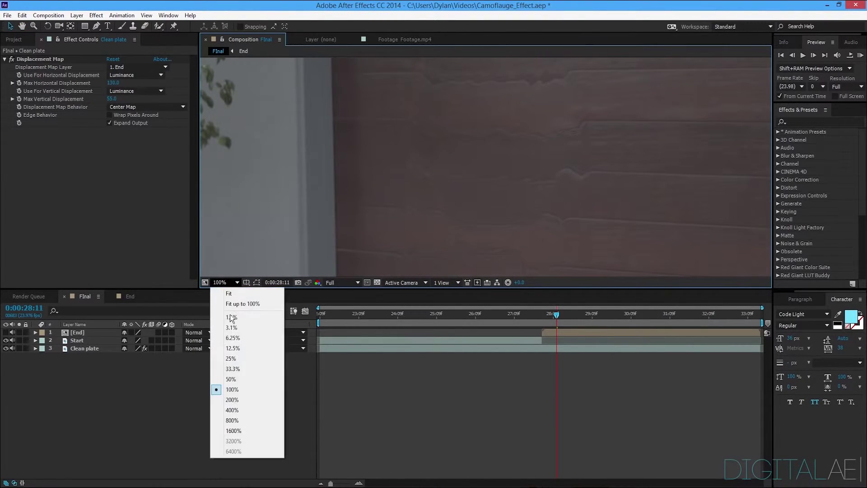
pyautogui.click(236, 300)
pyautogui.click(210, 390)
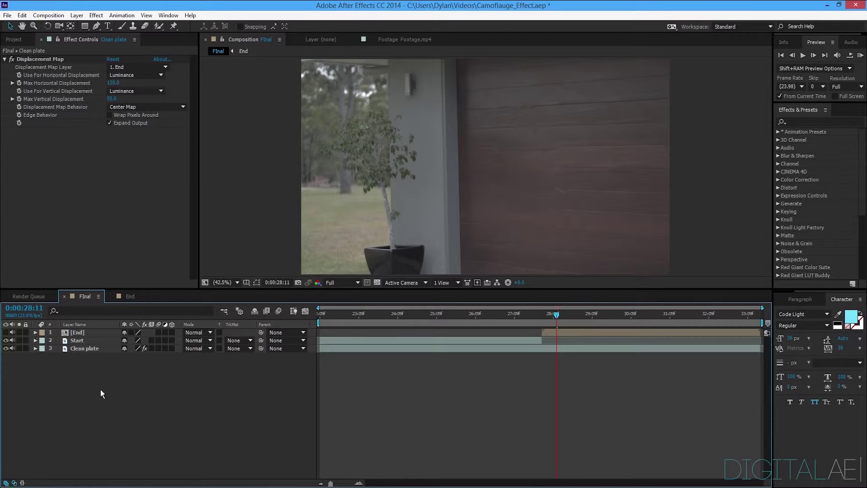
# Duplicate the End layer, rename the copy Edges, and make it visible.
pyautogui.click(85, 332)
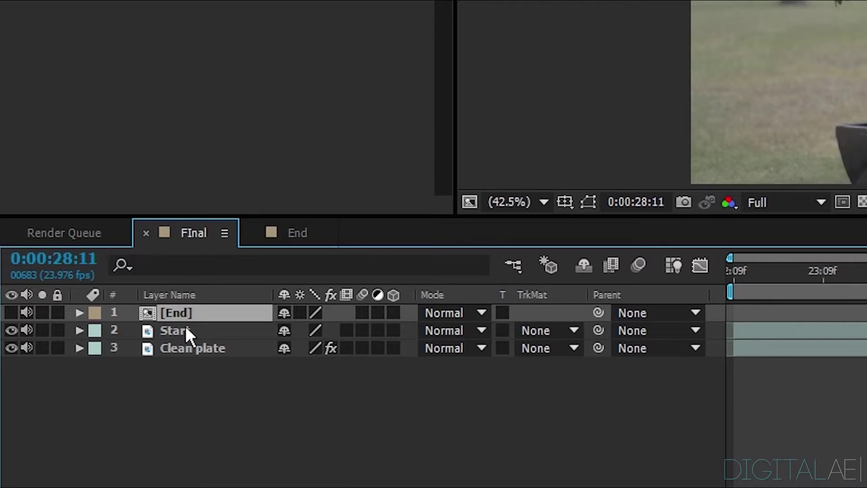
pyautogui.hotkey('ctrl', 'd')
pyautogui.press('Return')
pyautogui.press('BackSpace')
pyautogui.write('Edges')
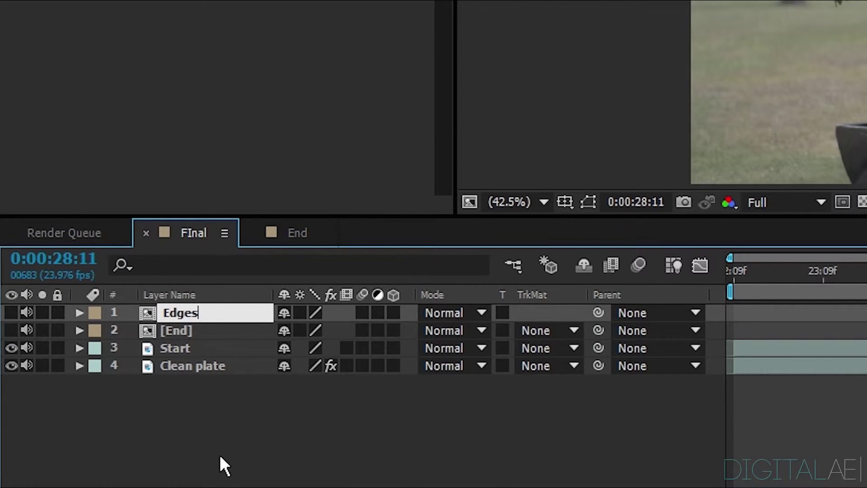
pyautogui.click(219, 454)
pyautogui.click(10, 313)
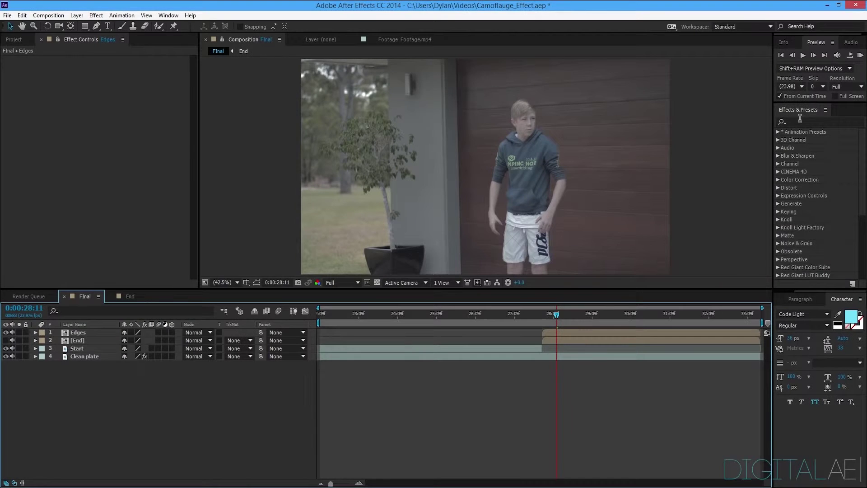
# Apply the Find Edges effect to the Edges layer and turn on its Invert option.
pyautogui.click(799, 119)
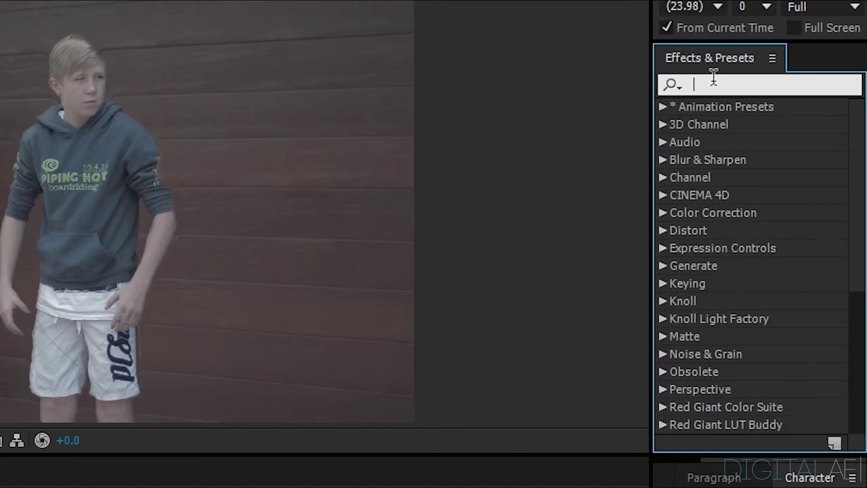
pyautogui.write('find')
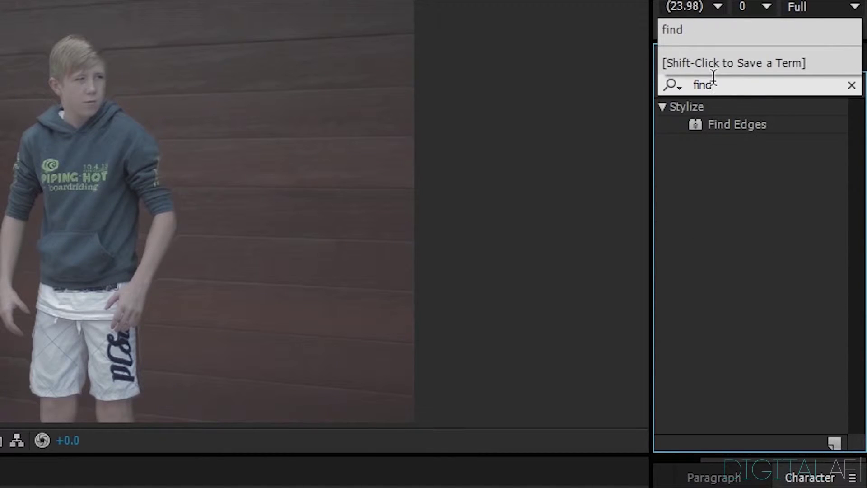
pyautogui.click(698, 114)
pyautogui.moveTo(723, 124); pyautogui.dragTo(78, 332)
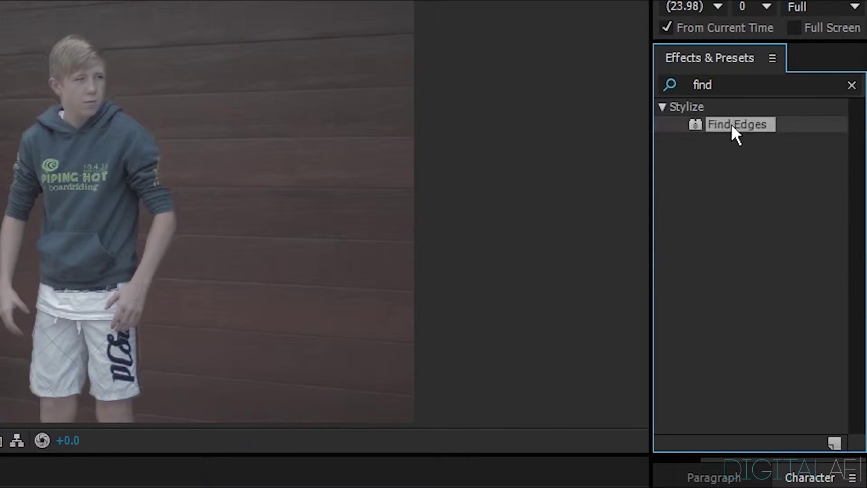
pyautogui.click(79, 332)
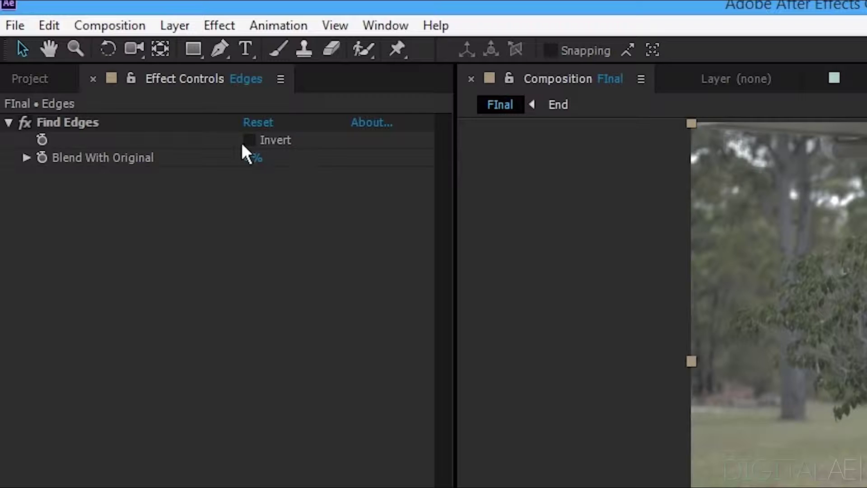
pyautogui.click(248, 140)
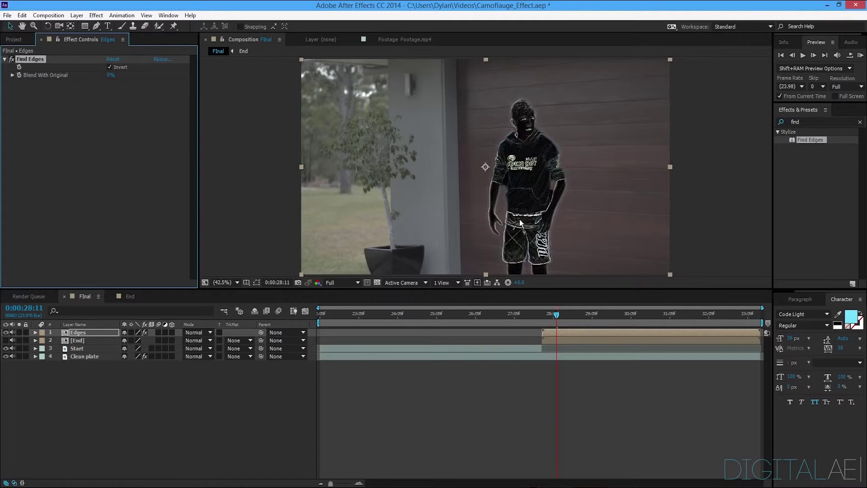
# Set the Edges layer's blending mode to Screen and fit the whole composition in the viewer.
pyautogui.moveTo(538, 195); pyautogui.dragTo(491, 158)
pyautogui.scroll(-1, 490, 159)
pyautogui.moveTo(480, 234); pyautogui.dragTo(479, 203)
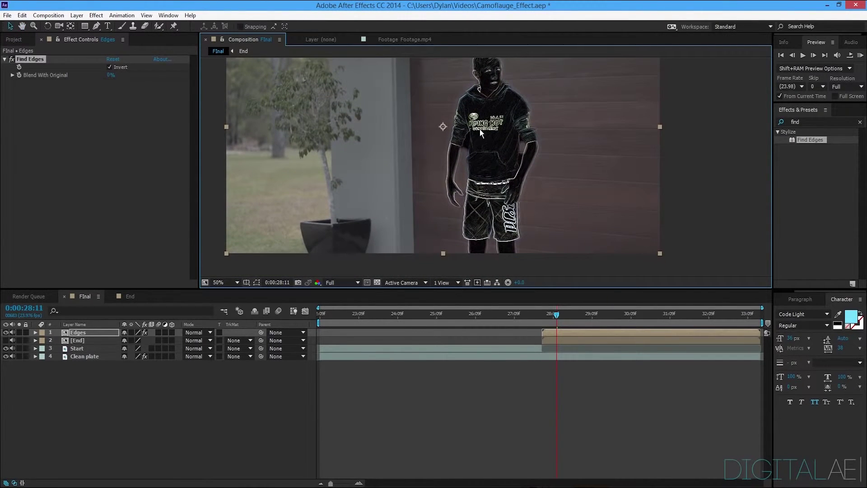
pyautogui.moveTo(480, 129); pyautogui.dragTo(480, 142)
pyautogui.click(104, 332)
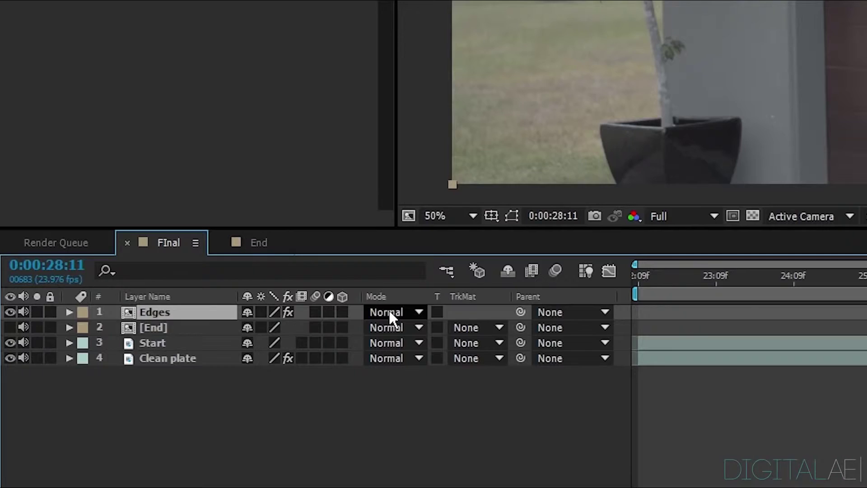
pyautogui.click(195, 332)
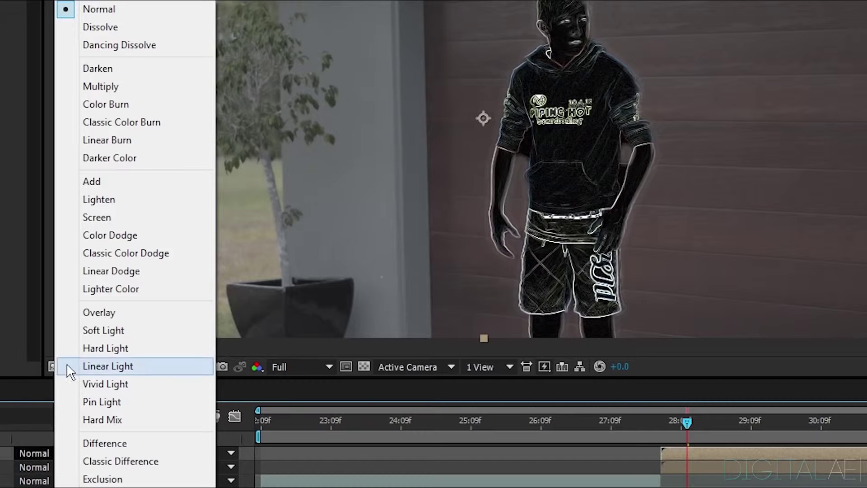
pyautogui.click(97, 218)
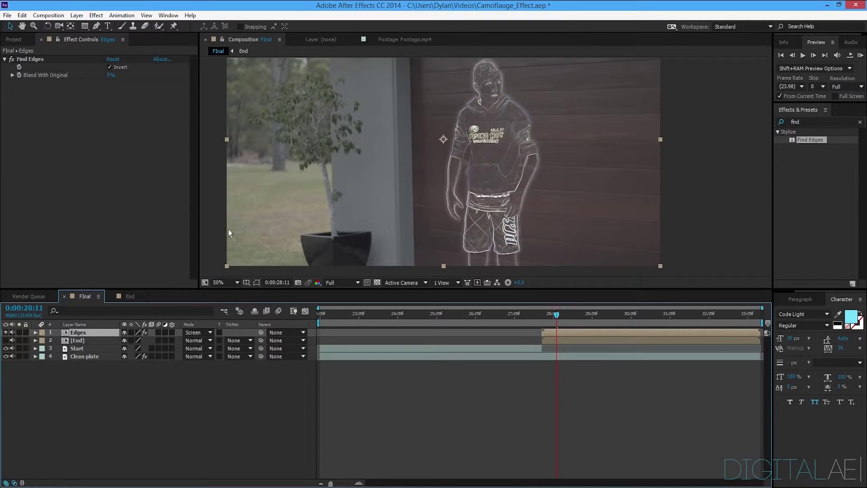
pyautogui.click(221, 283)
pyautogui.click(226, 291)
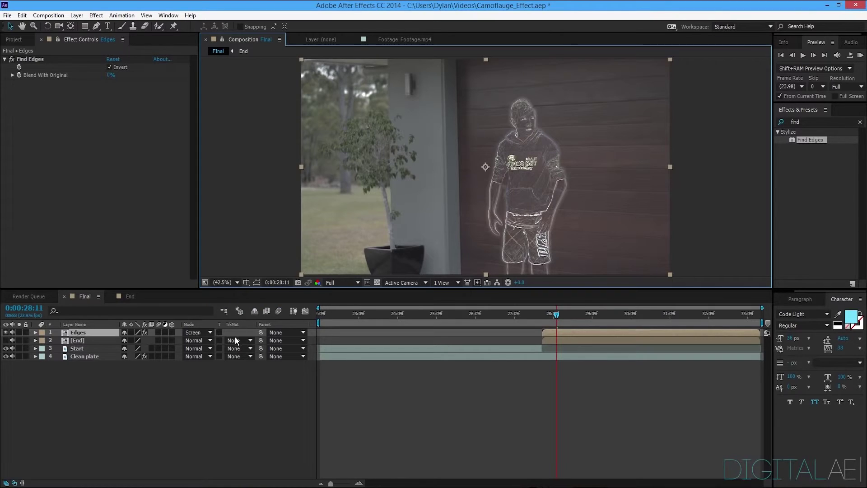
pyautogui.click(80, 412)
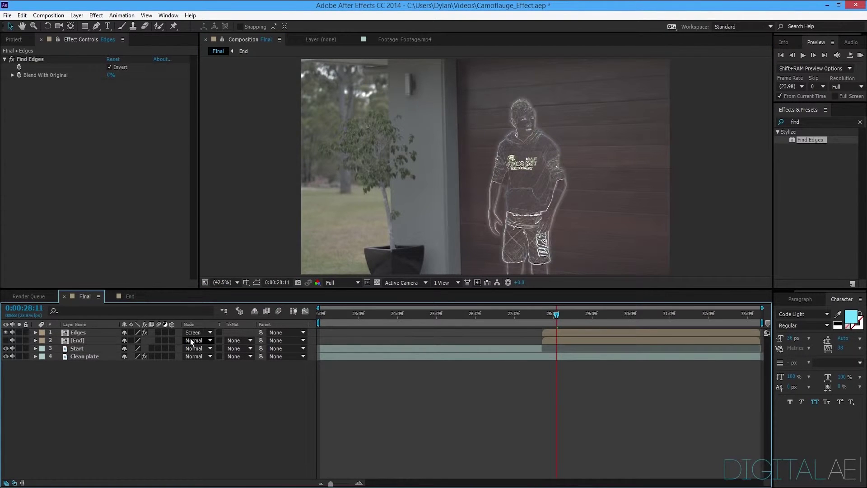
# Lower the Edges layer's opacity to about 5% and collapse its properties.
pyautogui.click(77, 334)
pyautogui.press('t')
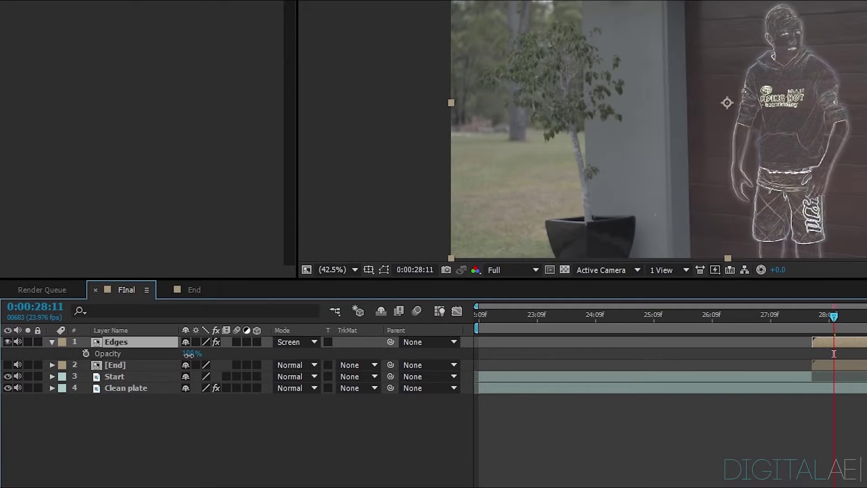
pyautogui.moveTo(189, 355); pyautogui.dragTo(90, 339)
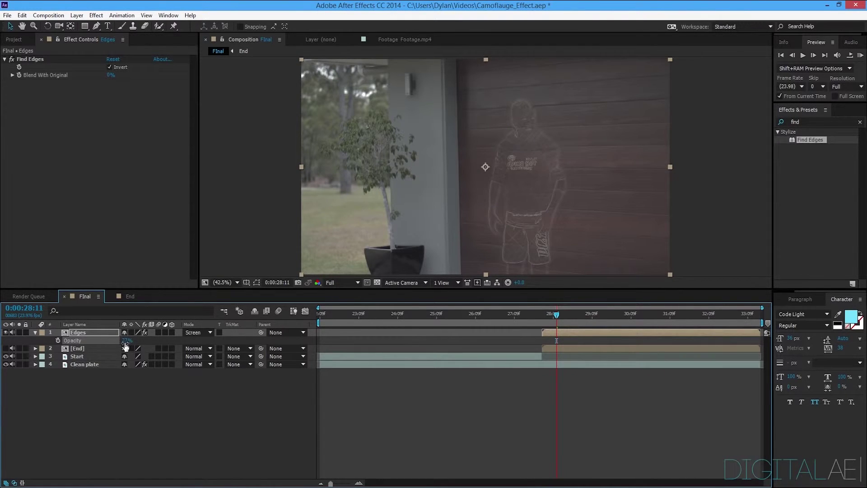
pyautogui.click(127, 341)
pyautogui.write('5')
pyautogui.press('Return')
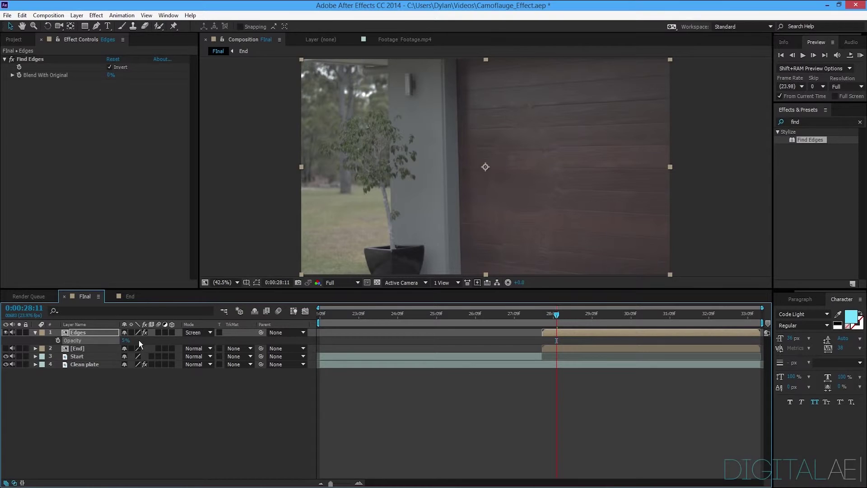
pyautogui.click(122, 340)
pyautogui.moveTo(122, 340); pyautogui.dragTo(124, 341)
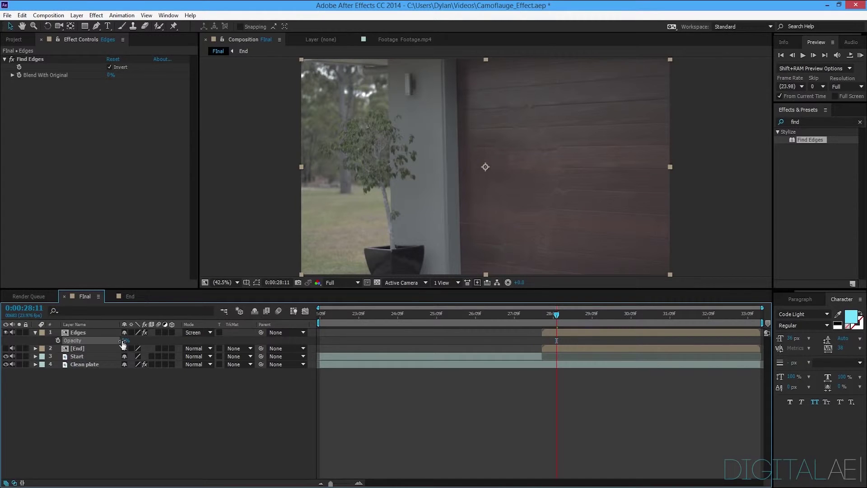
pyautogui.click(100, 386)
pyautogui.click(35, 332)
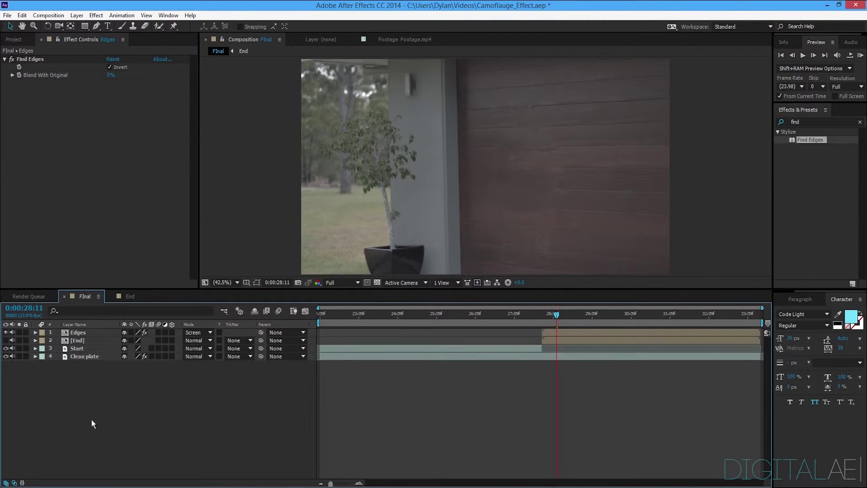
# Examine the faint outline on the garage door up close, comparing the shot with the Edges layer hidden and shown.
pyautogui.scroll(3, 567, 212)
pyautogui.moveTo(443, 185); pyautogui.dragTo(438, 162)
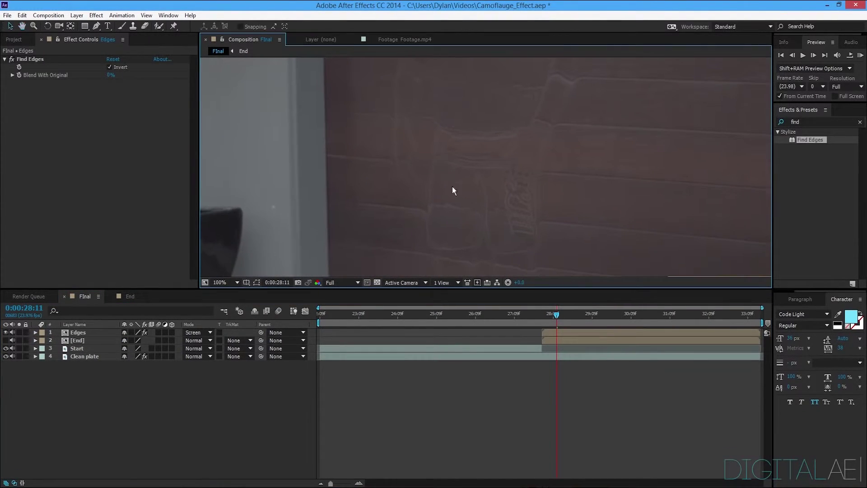
pyautogui.moveTo(474, 131); pyautogui.dragTo(436, 110)
pyautogui.moveTo(430, 266)
pyautogui.mouseDown()
pyautogui.moveTo(424, 217)
pyautogui.moveTo(427, 259)
pyautogui.mouseUp()
pyautogui.moveTo(428, 204); pyautogui.dragTo(426, 158)
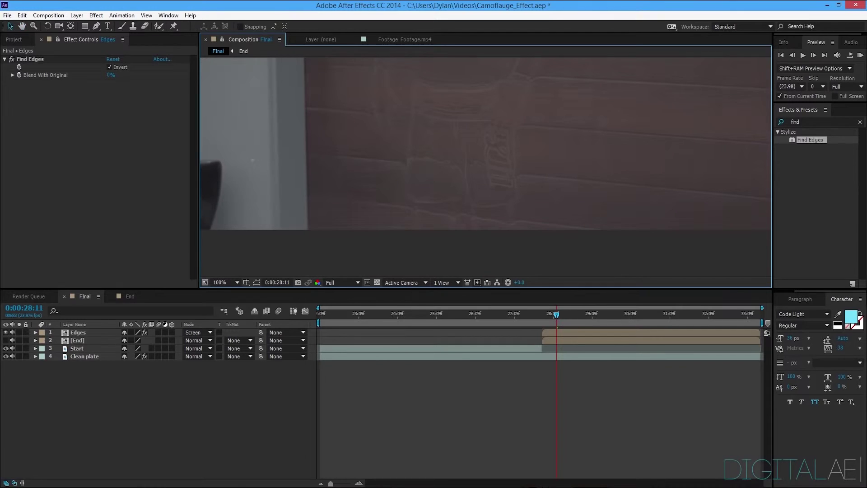
pyautogui.click(7, 333)
pyautogui.moveTo(462, 156); pyautogui.dragTo(467, 231)
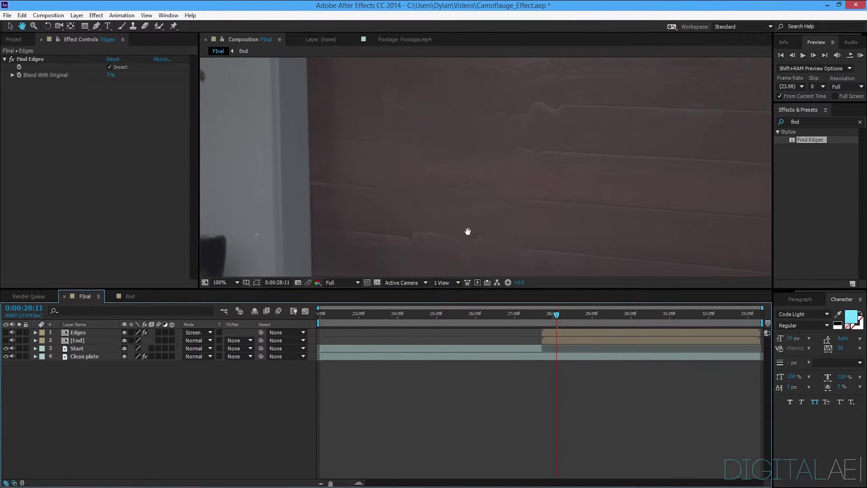
pyautogui.press('space')
pyautogui.press('space')
pyautogui.moveTo(446, 112); pyautogui.dragTo(455, 149)
pyautogui.click(6, 333)
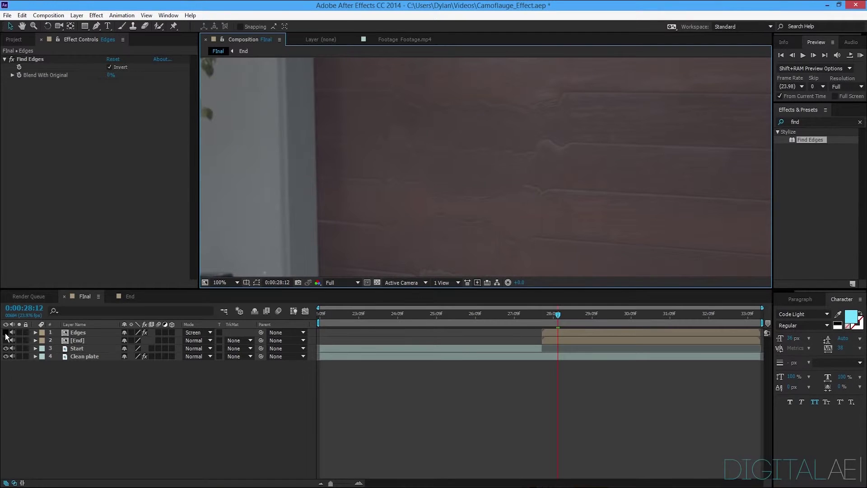
pyautogui.click(6, 334)
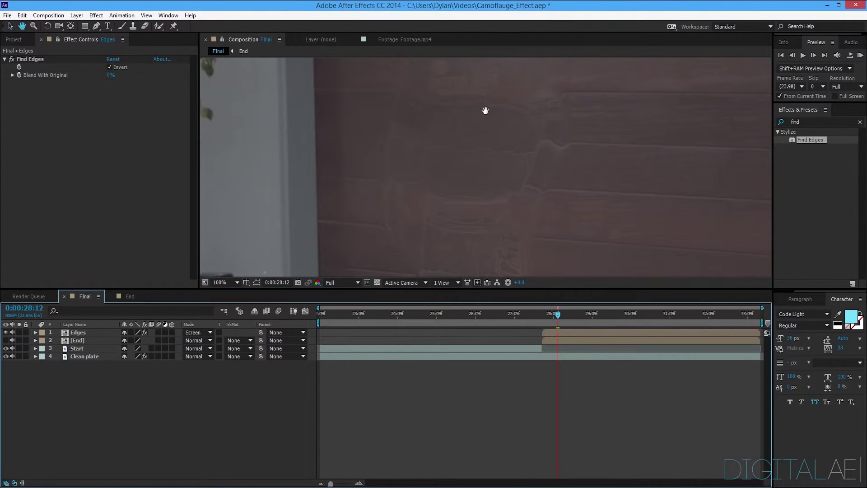
pyautogui.scroll(4, 451, 176)
pyautogui.moveTo(451, 176); pyautogui.dragTo(560, 171)
pyautogui.moveTo(455, 222); pyautogui.dragTo(465, 136)
pyautogui.scroll(-3, 459, 204)
pyautogui.click(236, 283)
pyautogui.click(244, 246)
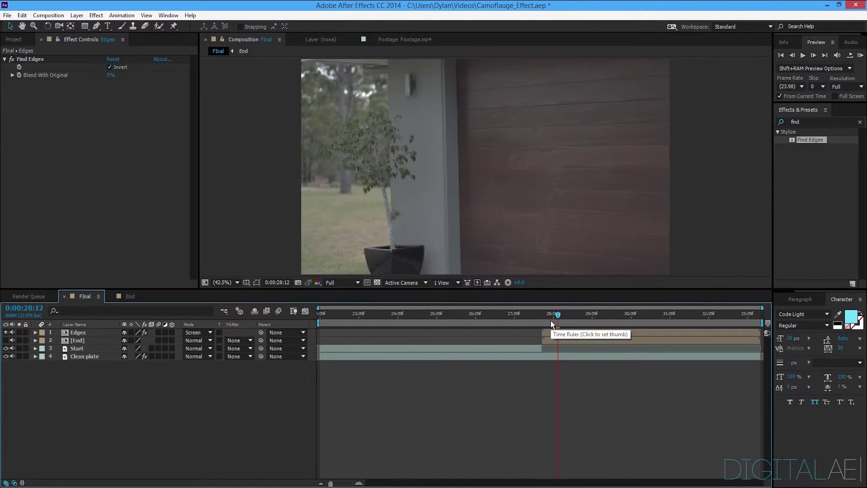
# Clear the effect search and extend the end of the Start layer to just past 0:00:28:07.
pyautogui.click(858, 121)
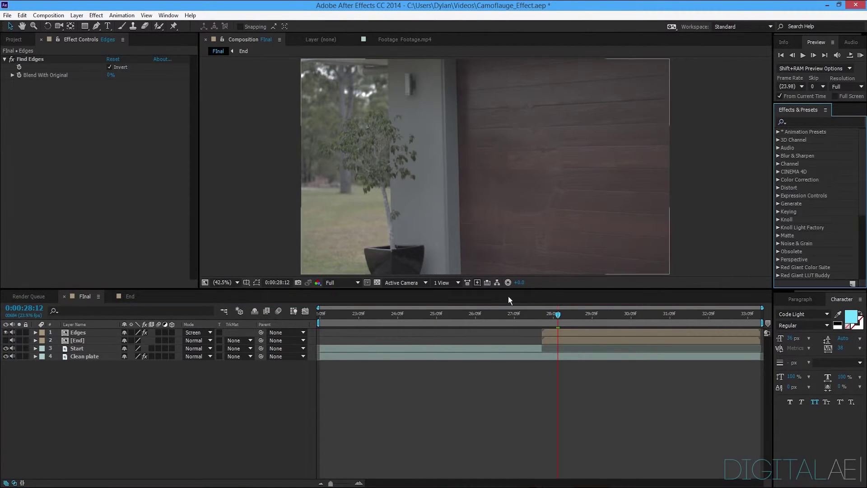
pyautogui.moveTo(558, 316); pyautogui.dragTo(550, 320)
pyautogui.click(517, 350)
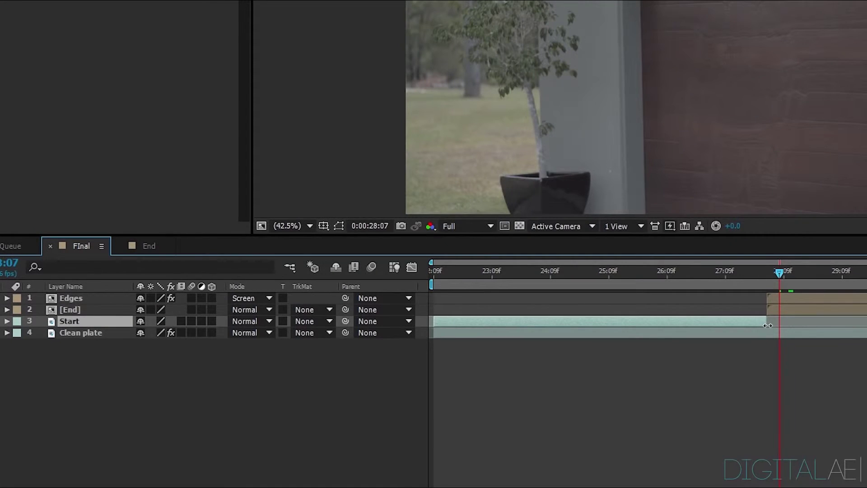
pyautogui.moveTo(767, 325); pyautogui.dragTo(782, 321)
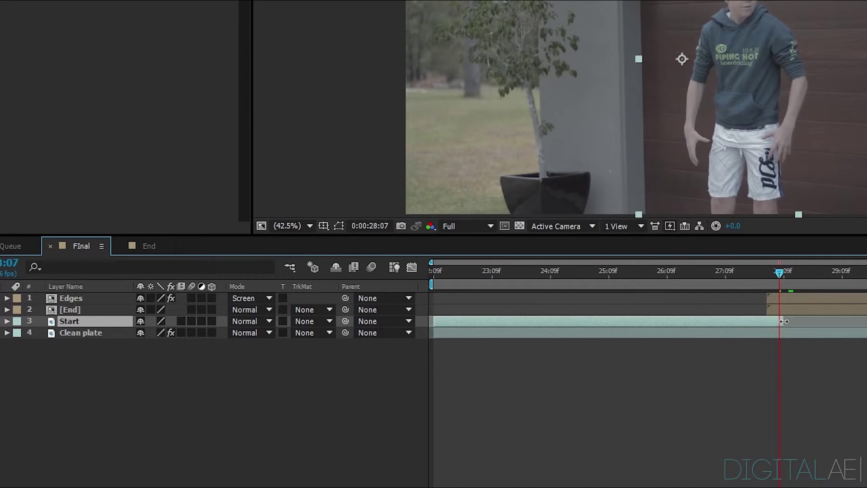
# Duplicate the Start layer and trim the original's end back to where the End layer begins.
pyautogui.hotkey('ctrl', 'd')
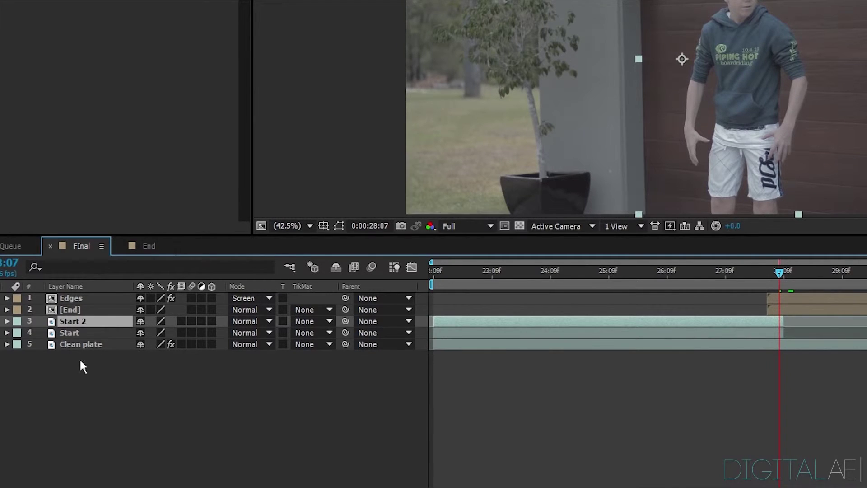
pyautogui.click(78, 331)
pyautogui.moveTo(779, 333); pyautogui.dragTo(766, 335)
# Rename the duplicated Start layer as Transition.
pyautogui.click(755, 319)
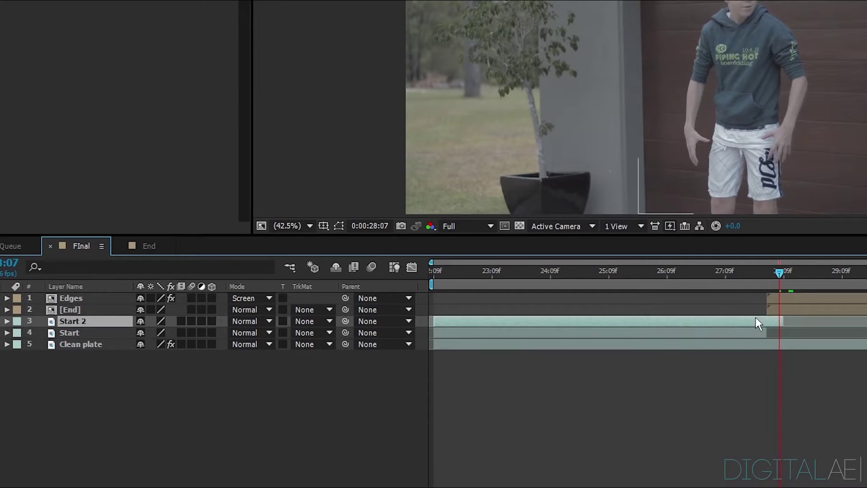
pyautogui.press('Return')
pyautogui.press('BackSpace')
pyautogui.write('Tran')
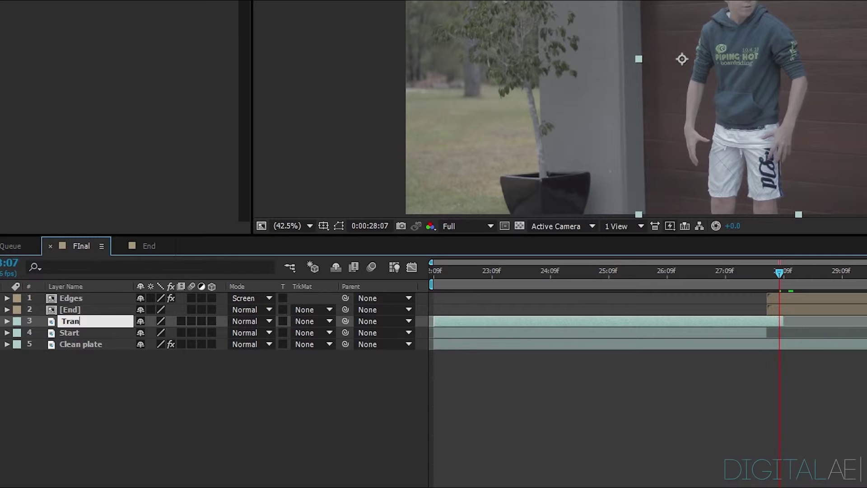
pyautogui.write('stio')
pyautogui.press('BackSpace')
pyautogui.write('ition')
pyautogui.press('Return')
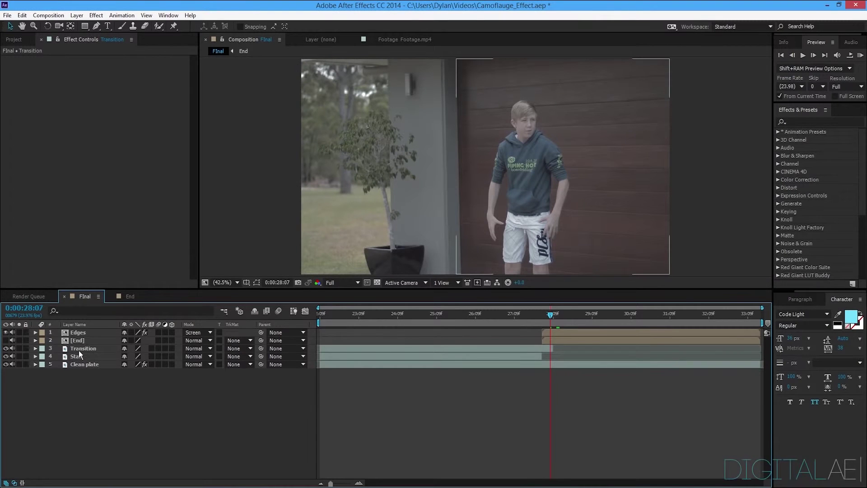
# Pre-compose the Transition layer as Transition, moving all attributes into the new composition and adjusting its duration to the layer's time span.
pyautogui.click(83, 348)
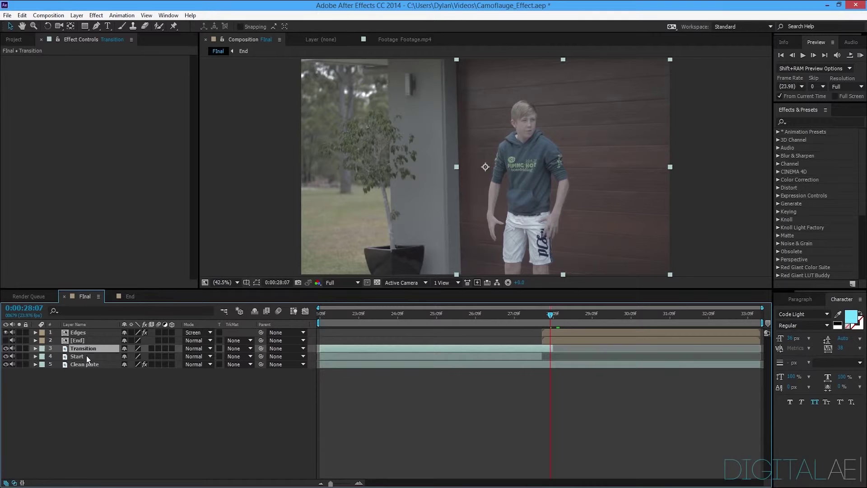
pyautogui.hotkey('ctrl', 'shift', 'c')
pyautogui.write('Transtiin')
pyautogui.press('BackSpace')
pyautogui.press('BackSpace')
pyautogui.write('on')
pyautogui.press('BackSpace')
pyautogui.press('BackSpace')
pyautogui.press('BackSpace')
pyautogui.press('BackSpace')
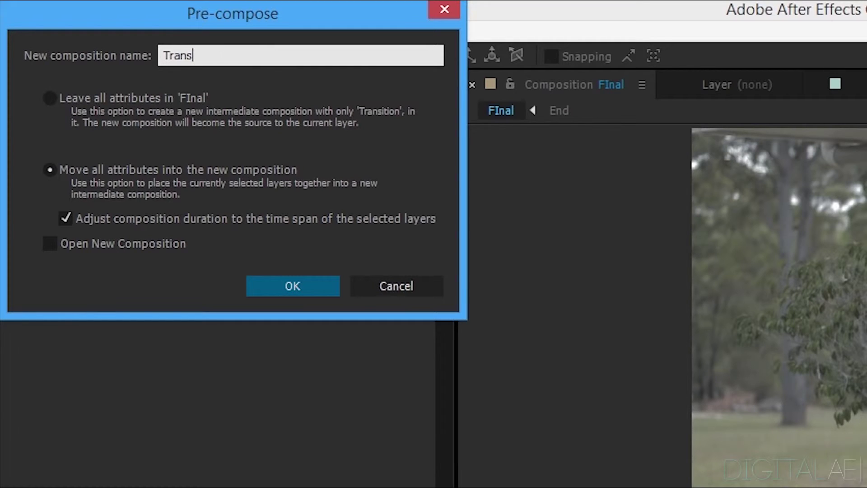
pyautogui.write('ition')
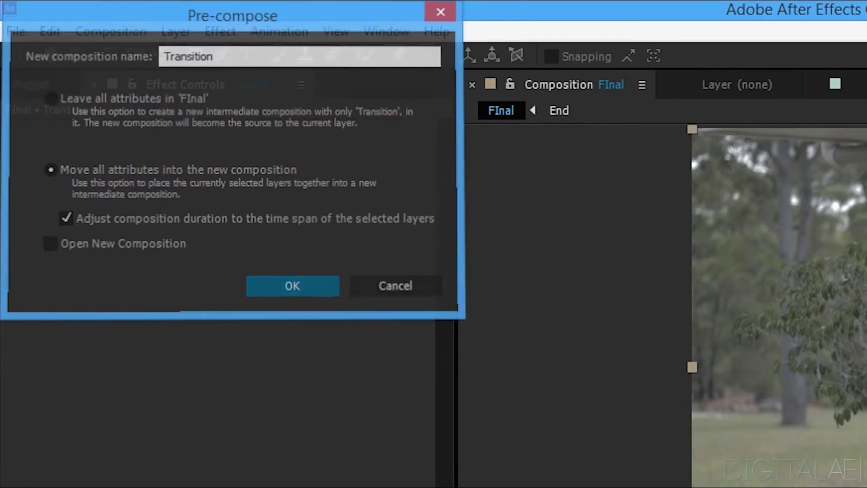
pyautogui.press('Return')
# Move the Transition precomp to the top of the layer stack, above Edges.
pyautogui.click(366, 348)
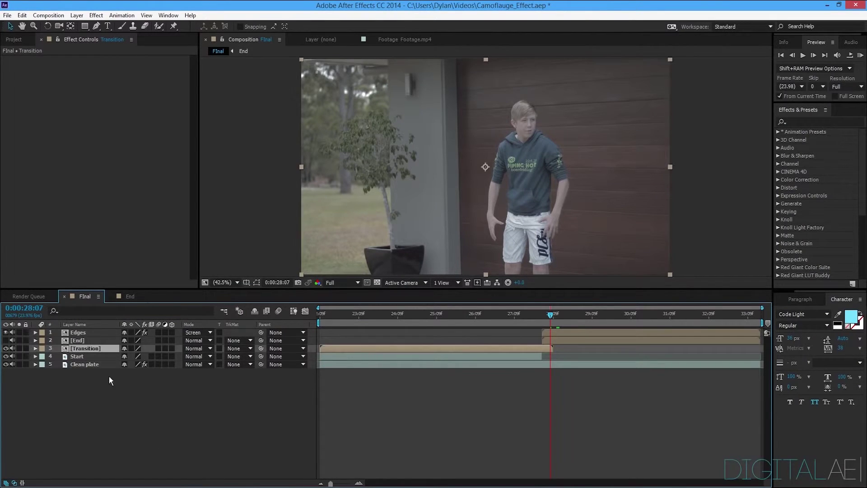
pyautogui.moveTo(89, 348); pyautogui.dragTo(91, 329)
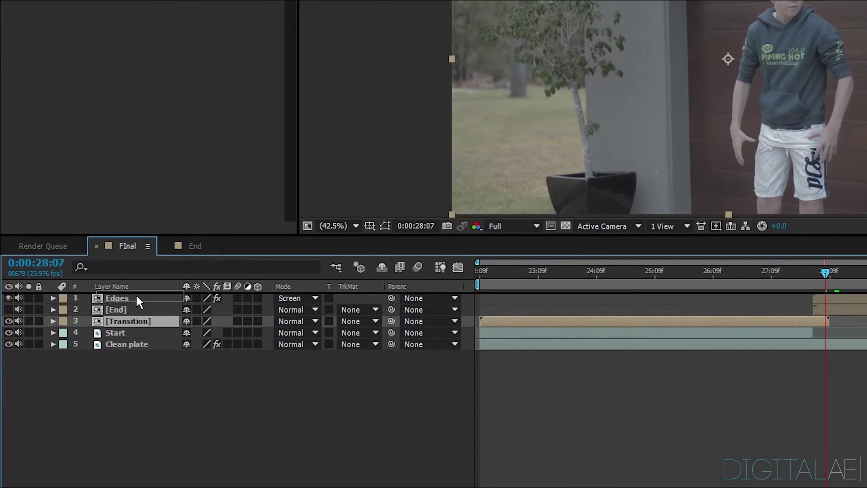
pyautogui.click(136, 391)
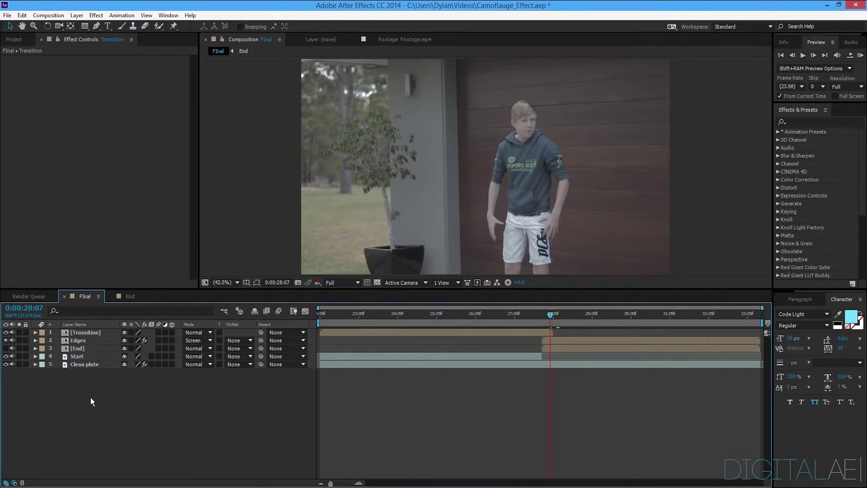
# Create a white 1920 × 1080 px solid named Transition.
pyautogui.hotkey('ctrl', 'y')
pyautogui.write('Transition')
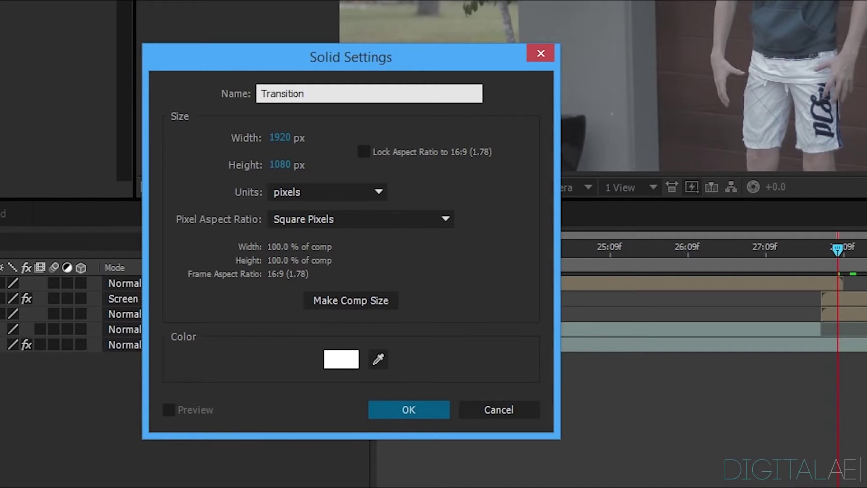
pyautogui.click(400, 406)
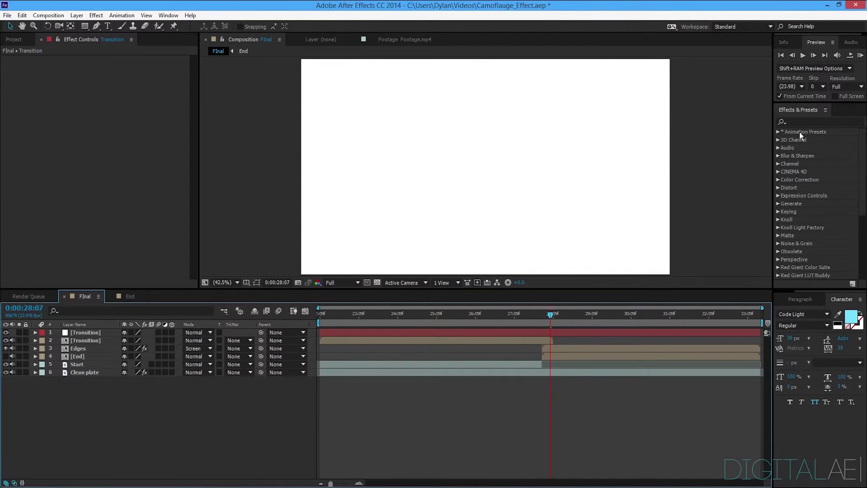
# Find the Fractal Noise effect and apply it to the Transition solid.
pyautogui.click(792, 122)
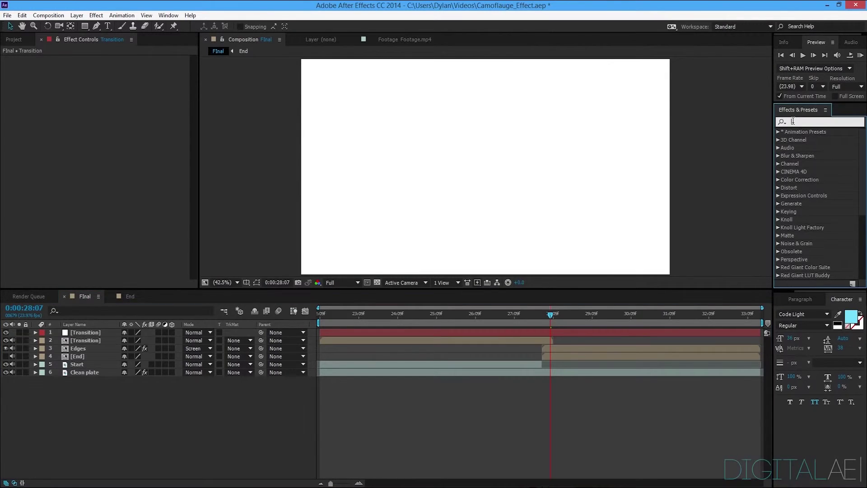
pyautogui.write('fract')
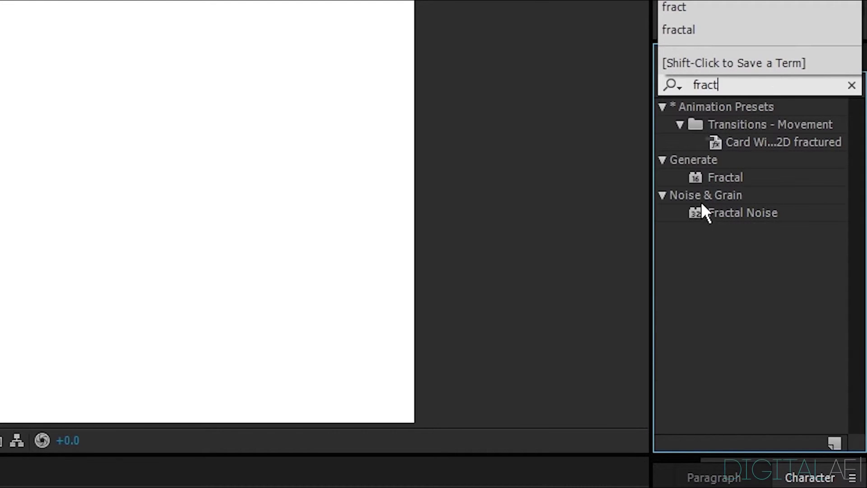
pyautogui.moveTo(715, 206); pyautogui.dragTo(540, 332)
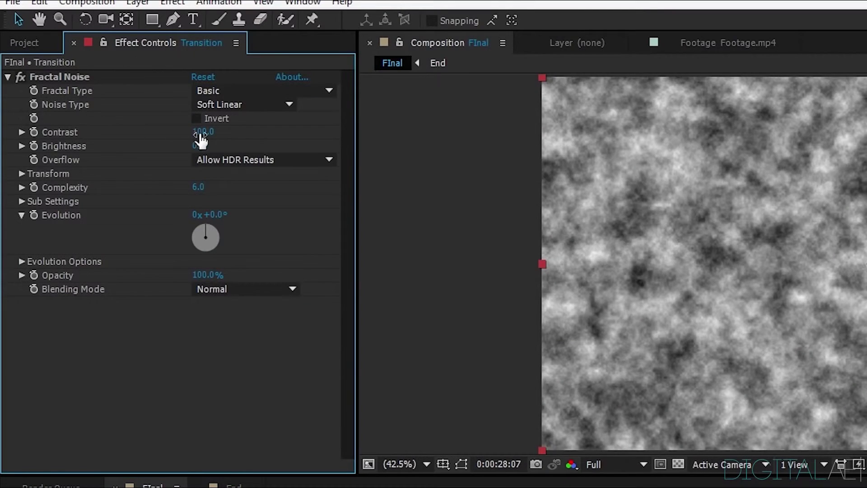
# Set the Fractal Noise contrast to 2530 and brightness to -90 for hard black and white patches.
pyautogui.moveTo(113, 90); pyautogui.dragTo(226, 79)
pyautogui.moveTo(407, 114); pyautogui.dragTo(853, 174)
pyautogui.moveTo(202, 135); pyautogui.dragTo(345, 111)
pyautogui.moveTo(199, 147); pyautogui.dragTo(149, 161)
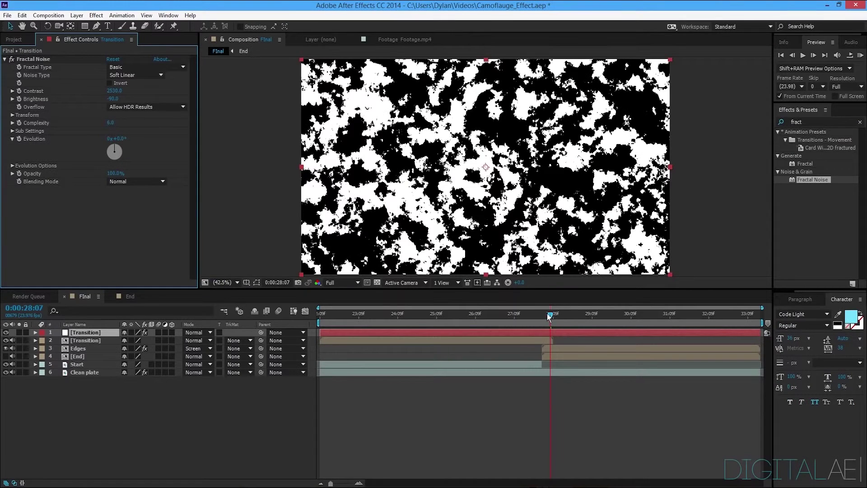
# Split the Transition solid at 0:00:28:02 and delete its earlier part.
pyautogui.moveTo(550, 315); pyautogui.dragTo(543, 315)
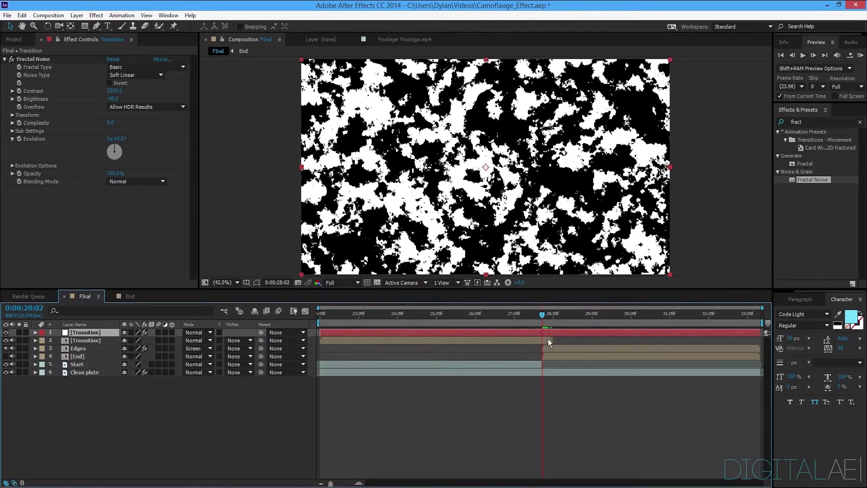
pyautogui.hotkey('ctrl', 'shift', 'd')
pyautogui.click(527, 341)
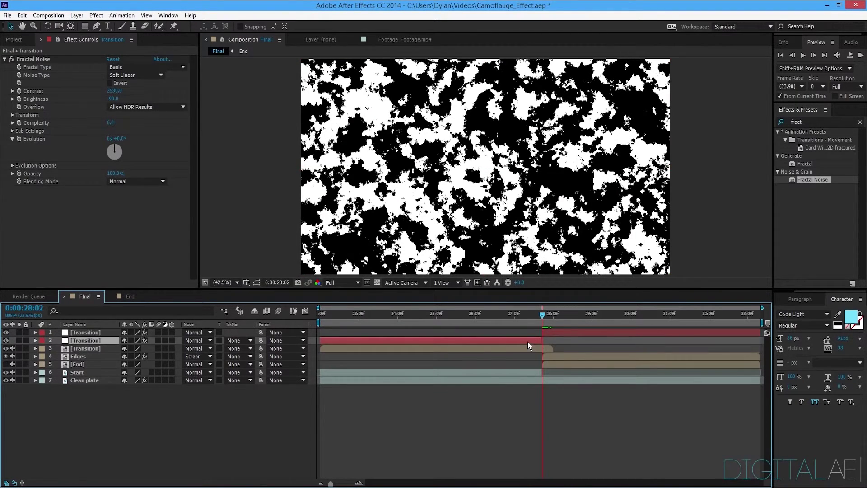
pyautogui.press('Delete')
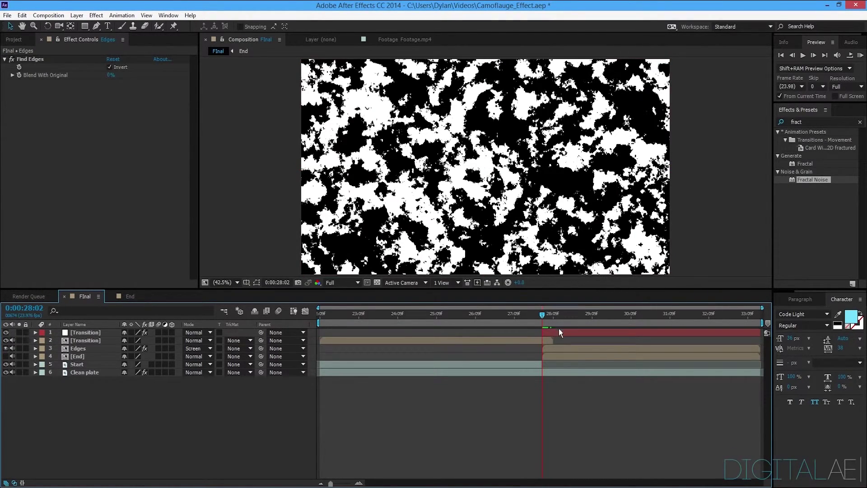
# Set the Transition precomp's track matte to Luma Matte using the Transition solid above it.
pyautogui.click(98, 344)
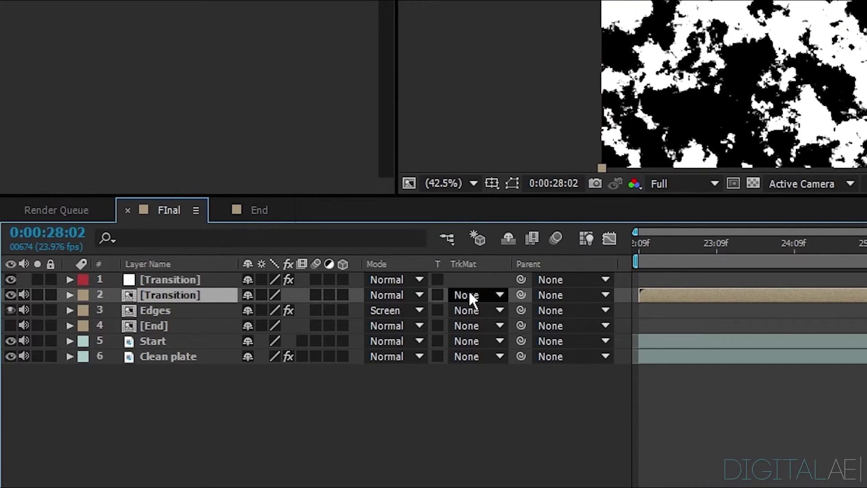
pyautogui.click(469, 292)
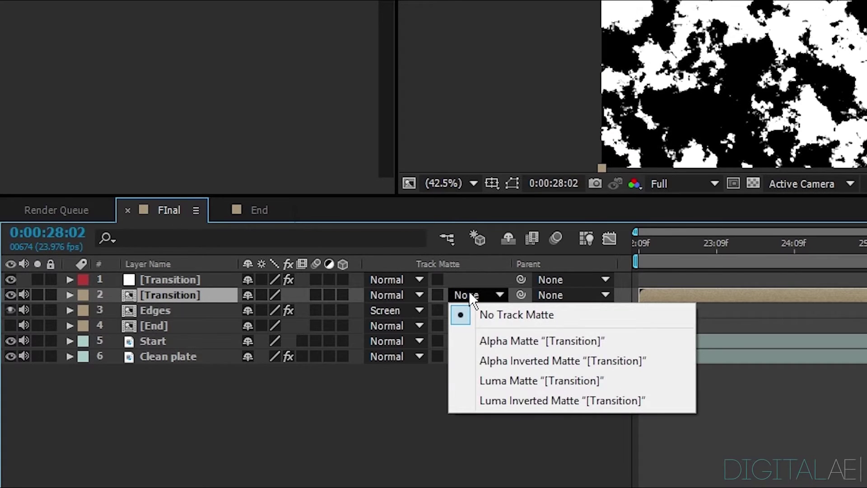
pyautogui.click(496, 384)
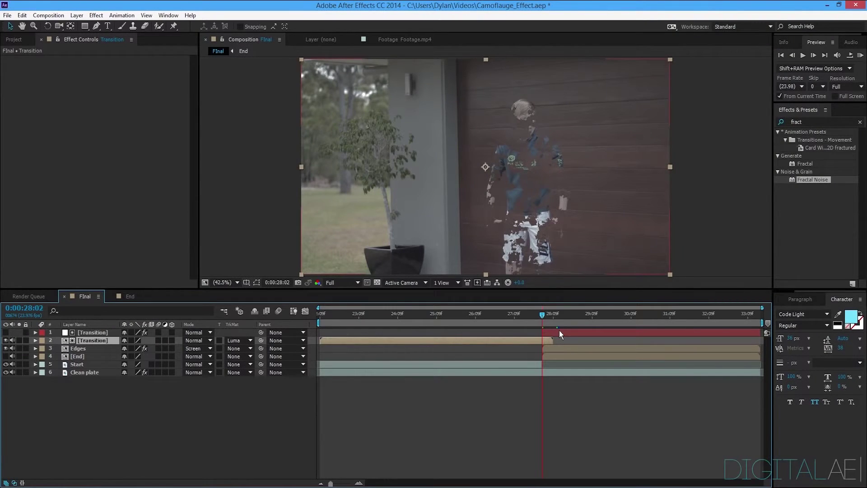
# Try out high and low Fractal Noise brightness values on the Transition solid to test revealing and hiding the actor.
pyautogui.click(560, 331)
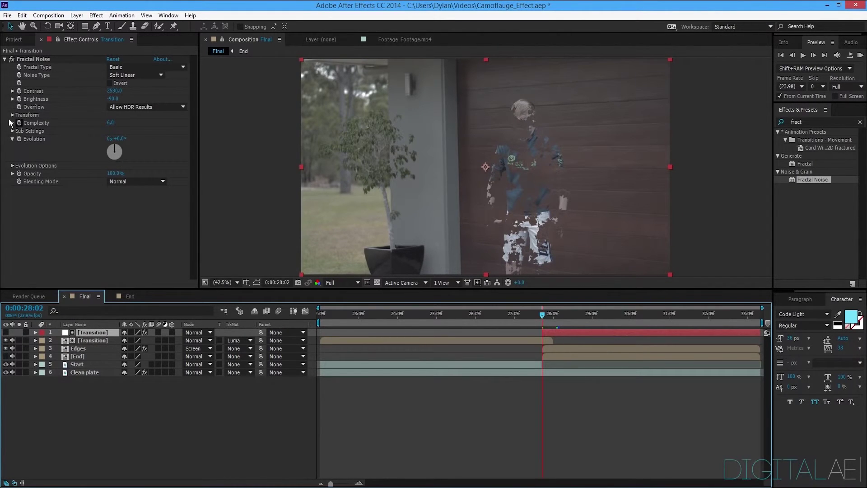
pyautogui.click(37, 59)
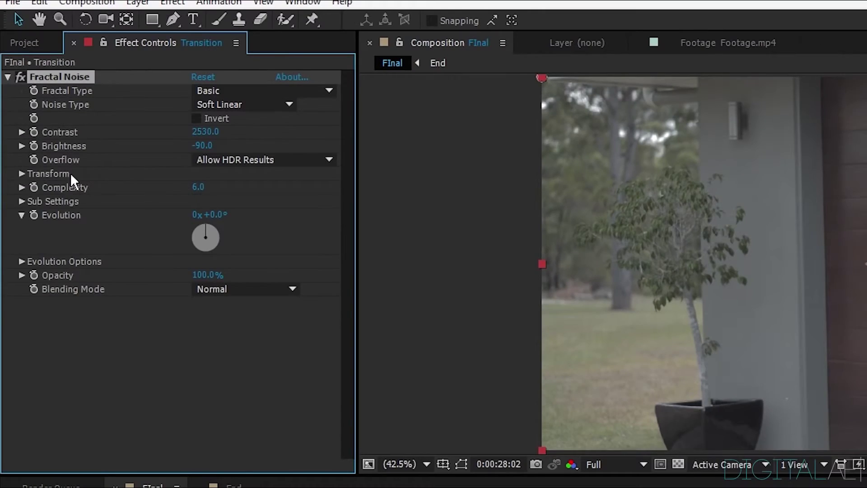
pyautogui.moveTo(207, 147); pyautogui.dragTo(633, 161)
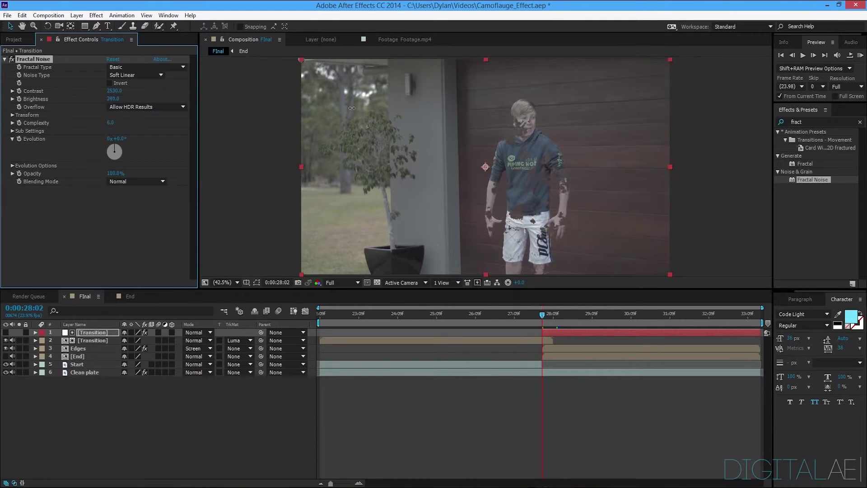
pyautogui.moveTo(352, 108); pyautogui.dragTo(507, 114)
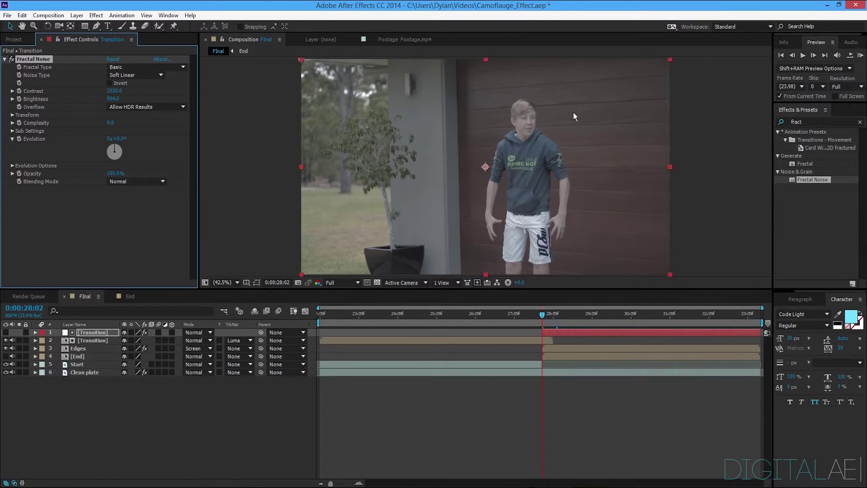
pyautogui.moveTo(112, 99); pyautogui.dragTo(1, 112)
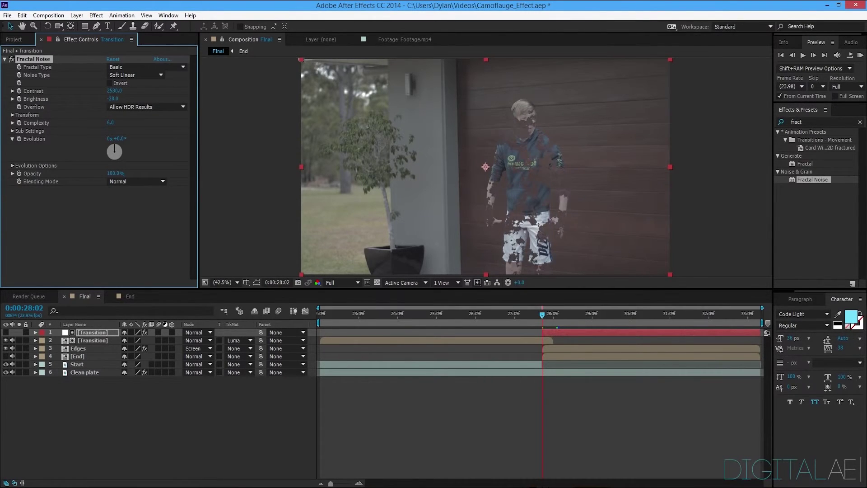
pyautogui.moveTo(111, 98); pyautogui.dragTo(3, 108)
pyautogui.moveTo(113, 99); pyautogui.dragTo(5, 111)
# Keyframe the Transition solid's Fractal Noise brightness at 1442 on 0:00:28:02 and -1122 on 0:00:28:06.
pyautogui.moveTo(25, 144); pyautogui.dragTo(439, 118)
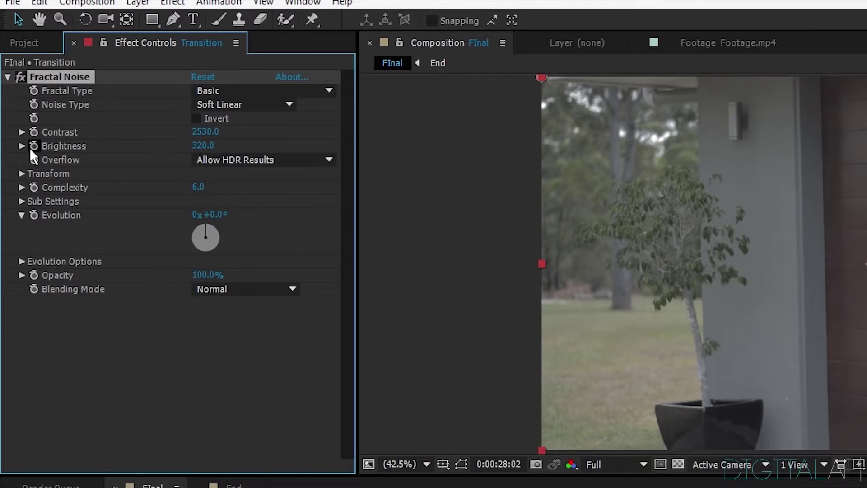
pyautogui.moveTo(202, 147); pyautogui.dragTo(620, 116)
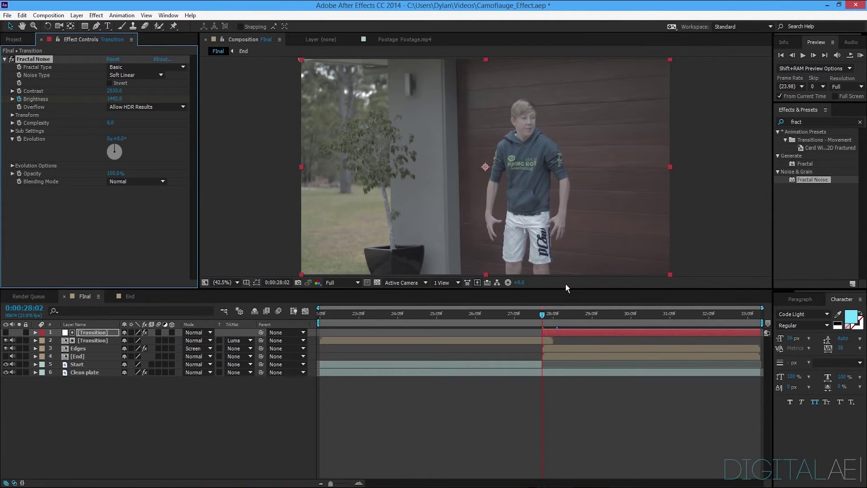
pyautogui.moveTo(542, 315); pyautogui.dragTo(549, 316)
pyautogui.moveTo(114, 98); pyautogui.dragTo(69, 120)
pyautogui.moveTo(118, 98); pyautogui.dragTo(39, 117)
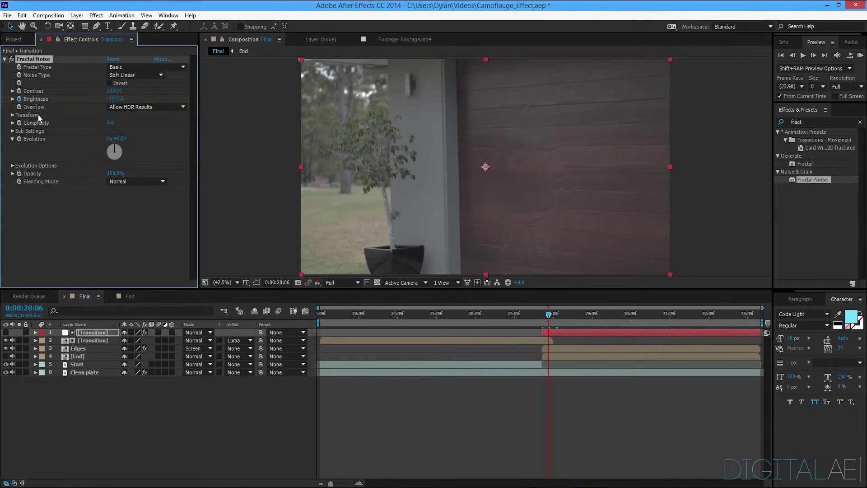
# Clear the effects search, deselect the layers and collapse the Fractal Noise settings.
pyautogui.click(860, 122)
pyautogui.click(199, 404)
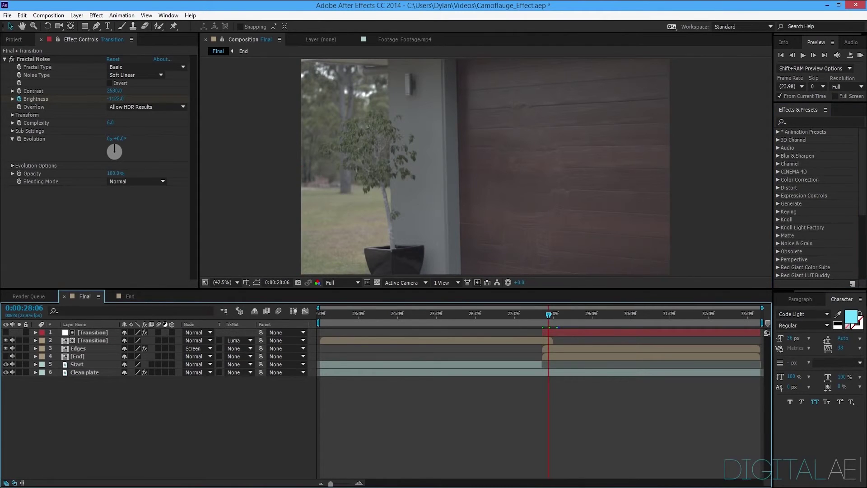
pyautogui.click(5, 61)
# Play and scrub through the transition around 0:00:28:02, examining the matte edges on the actor up close.
pyautogui.moveTo(545, 320); pyautogui.dragTo(536, 317)
pyautogui.press('space')
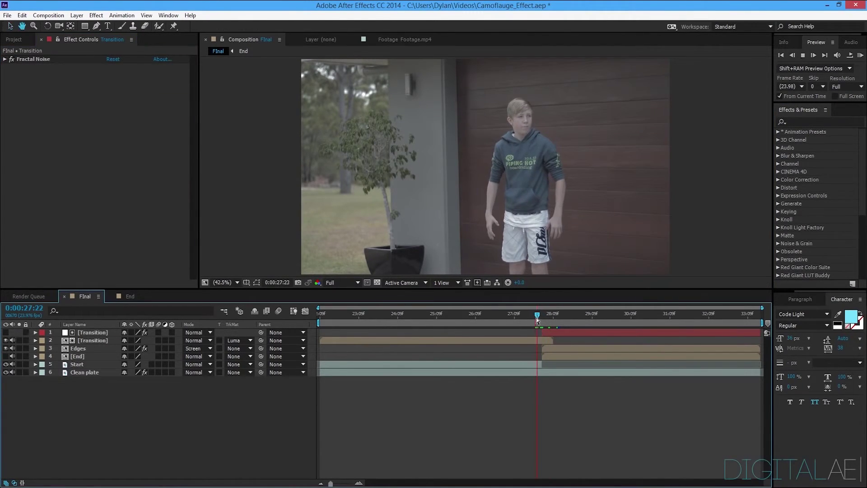
pyautogui.press('space')
pyautogui.click(532, 318)
pyautogui.moveTo(538, 319); pyautogui.dragTo(584, 317)
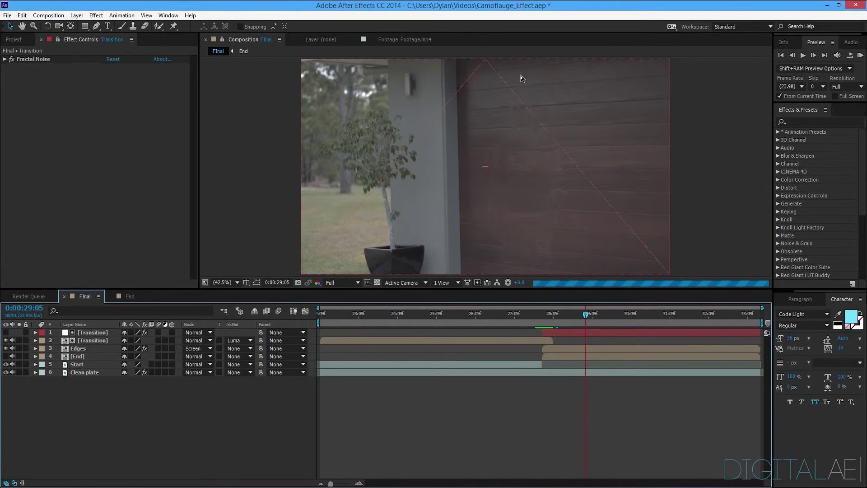
pyautogui.click(540, 320)
pyautogui.moveTo(538, 320); pyautogui.dragTo(545, 318)
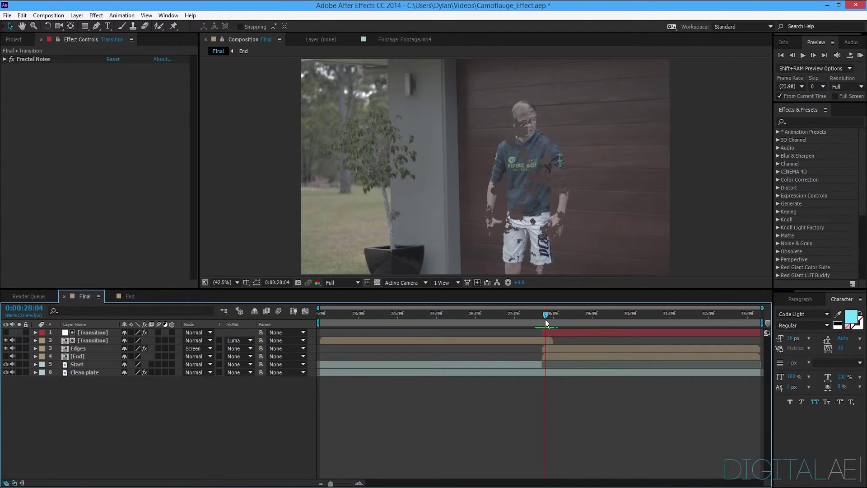
pyautogui.scroll(3, 538, 204)
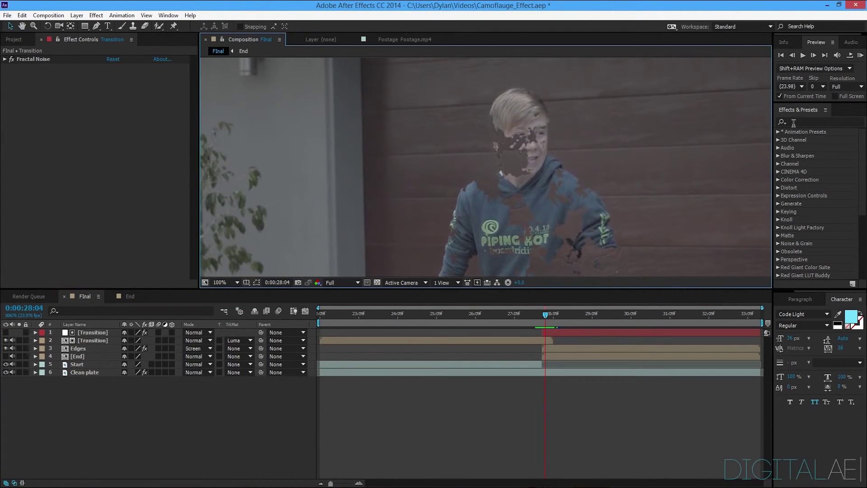
# Apply Fast Blur to the Transition solid with a blurriness of 4.
pyautogui.click(793, 123)
pyautogui.write('fast')
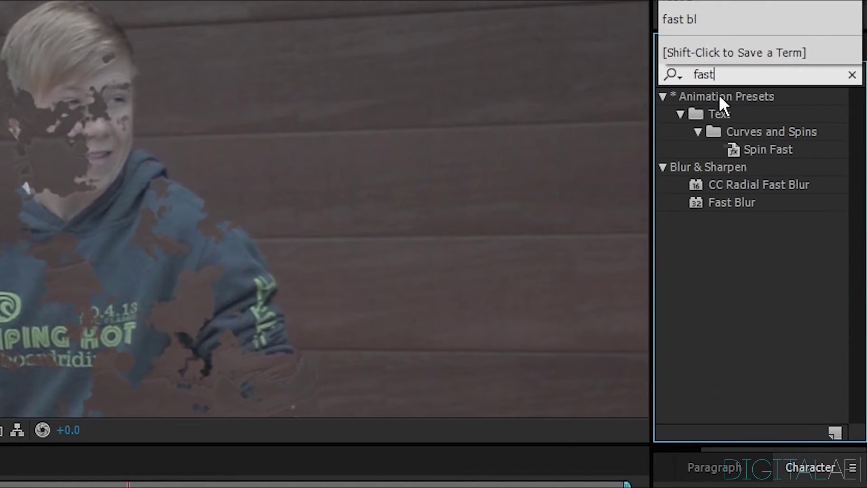
pyautogui.moveTo(727, 201); pyautogui.dragTo(561, 332)
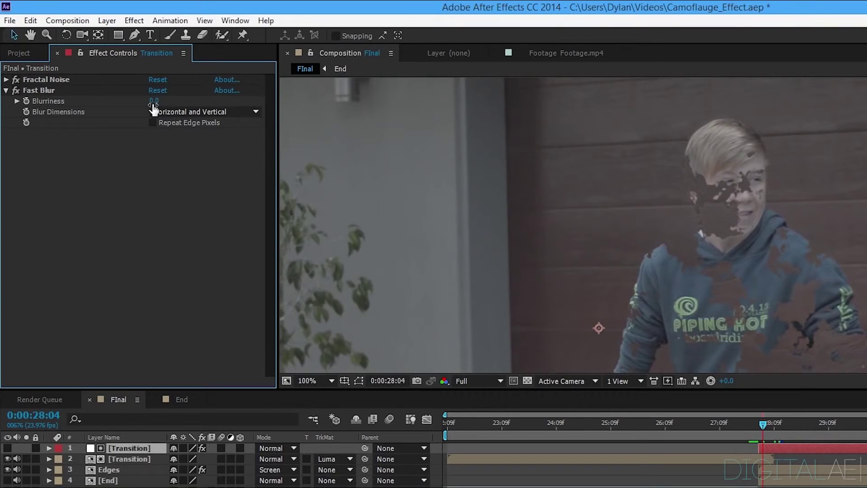
pyautogui.click(112, 75)
pyautogui.write('4')
pyautogui.press('Return')
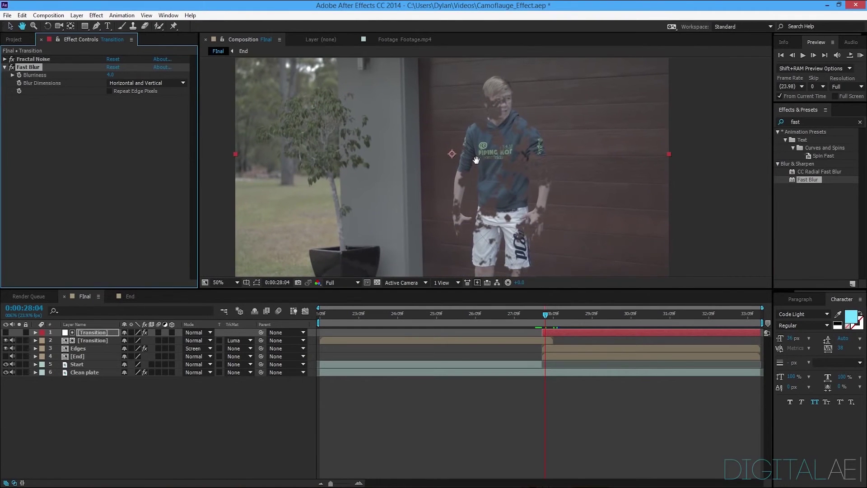
# Fit the composition in the viewer, clear the effects search and scrub through the blurred transition.
pyautogui.click(237, 282)
pyautogui.click(224, 297)
pyautogui.click(397, 400)
pyautogui.moveTo(529, 317)
pyautogui.mouseDown()
pyautogui.moveTo(567, 315)
pyautogui.moveTo(534, 321)
pyautogui.mouseUp()
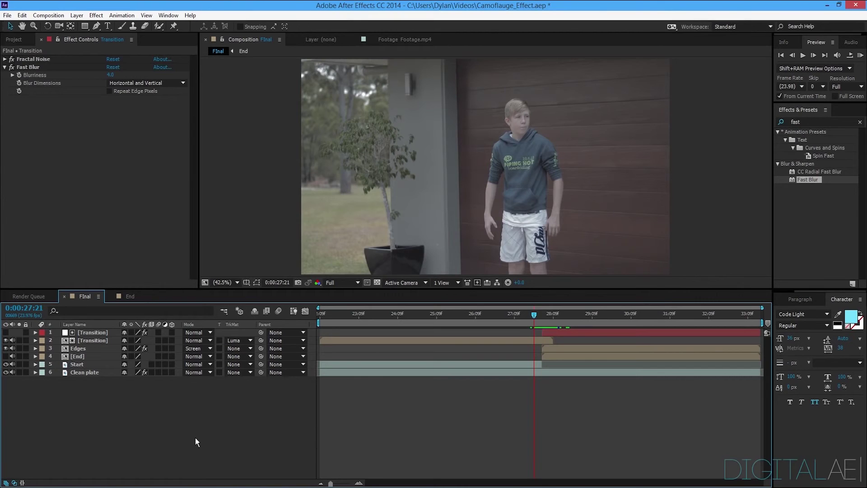
pyautogui.click(860, 122)
pyautogui.moveTo(534, 315); pyautogui.dragTo(594, 334)
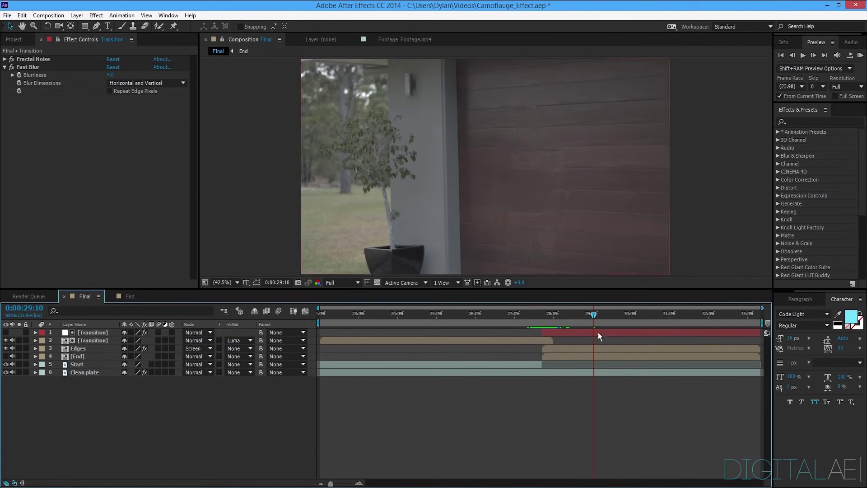
pyautogui.moveTo(592, 318); pyautogui.dragTo(543, 317)
# Inspect the softened matte edges on the actor up close at 0:00:28:04 and 0:00:28:05, then fit the whole frame again.
pyautogui.scroll(4, 543, 198)
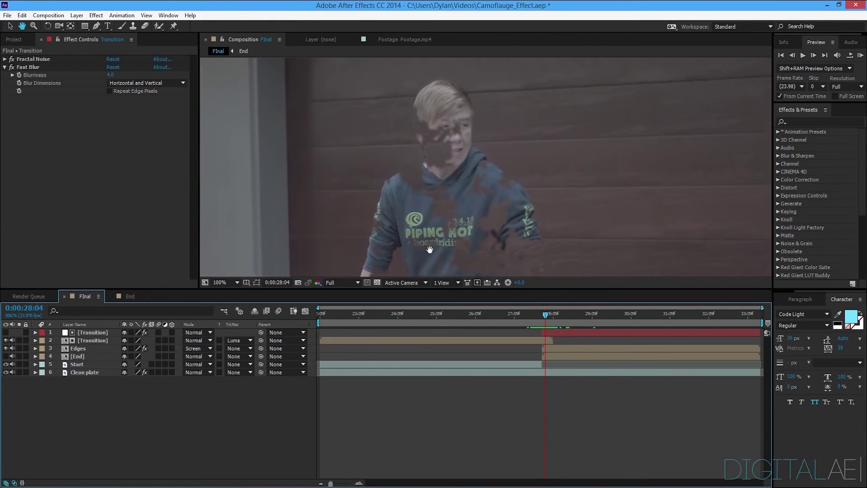
pyautogui.moveTo(436, 221); pyautogui.dragTo(470, 270)
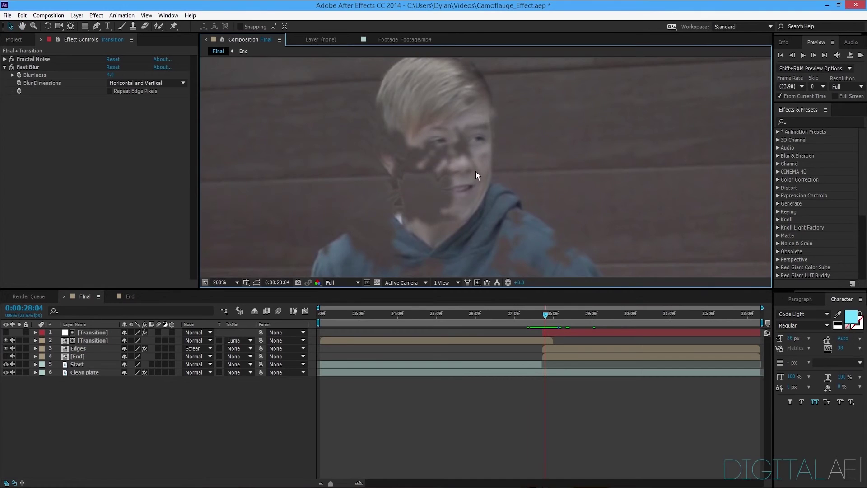
pyautogui.scroll(-1, 475, 171)
pyautogui.moveTo(482, 234); pyautogui.dragTo(473, 66)
pyautogui.moveTo(475, 198); pyautogui.dragTo(484, 258)
pyautogui.moveTo(474, 124); pyautogui.dragTo(471, 275)
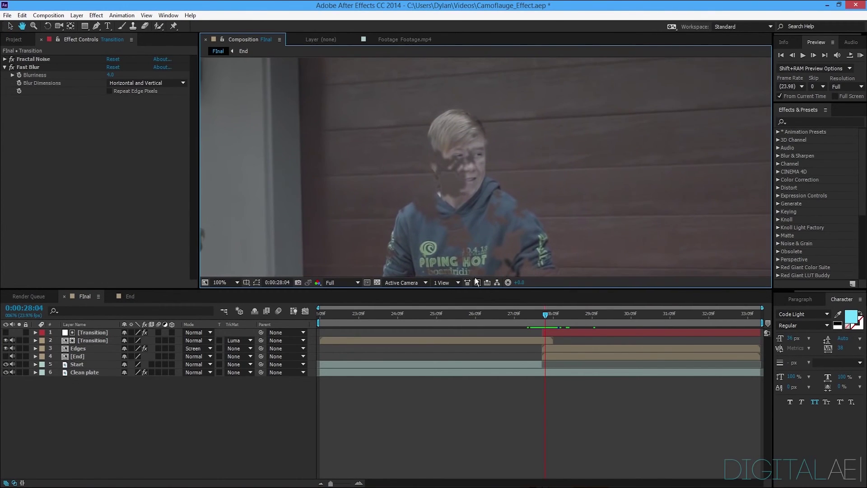
pyautogui.click(547, 313)
pyautogui.scroll(-2, 484, 252)
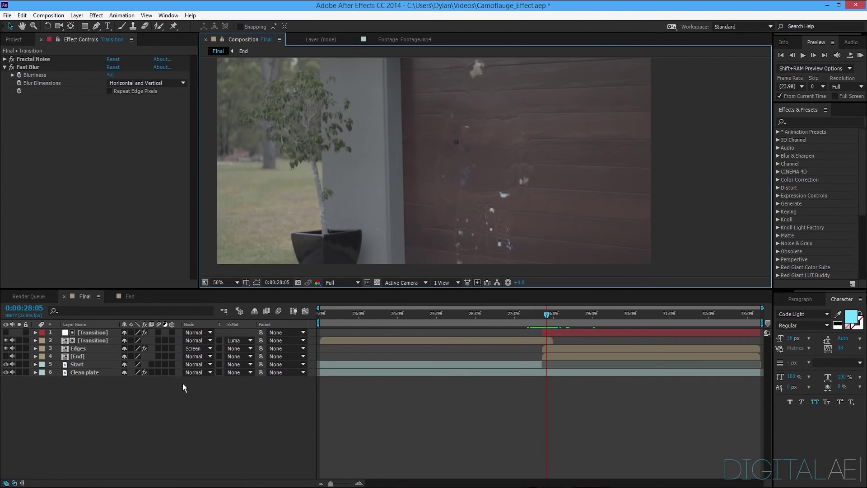
pyautogui.click(188, 410)
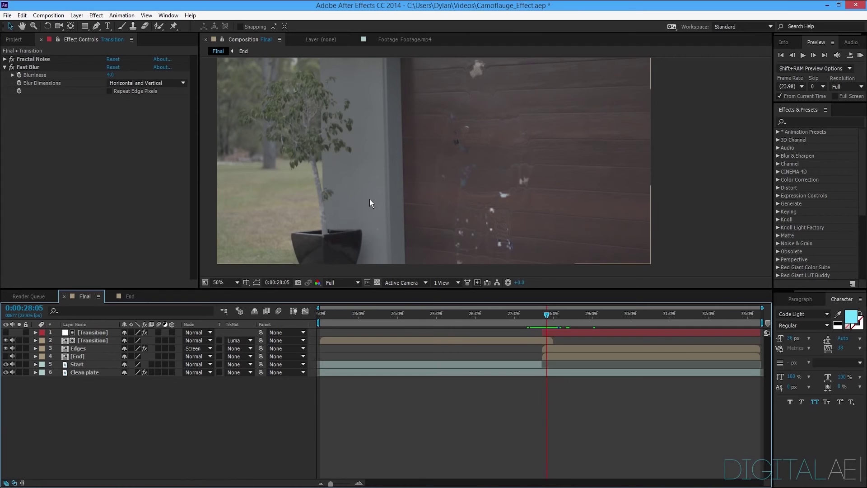
pyautogui.scroll(-2, 370, 198)
pyautogui.click(237, 285)
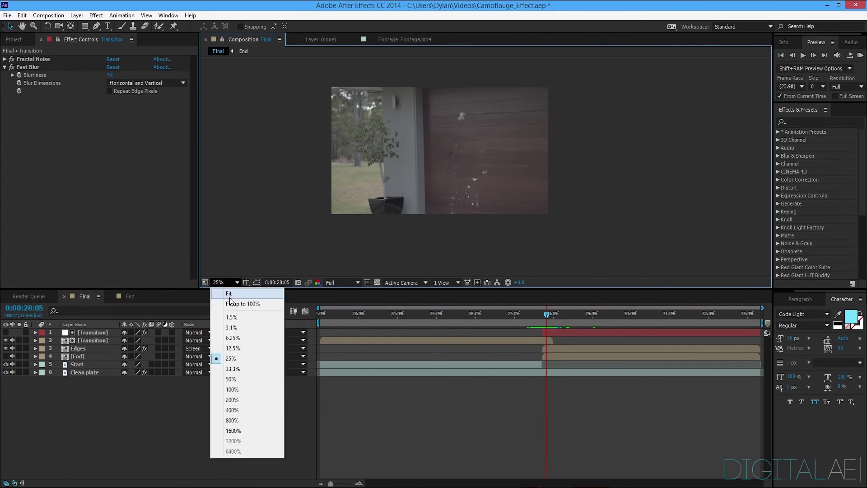
pyautogui.click(232, 293)
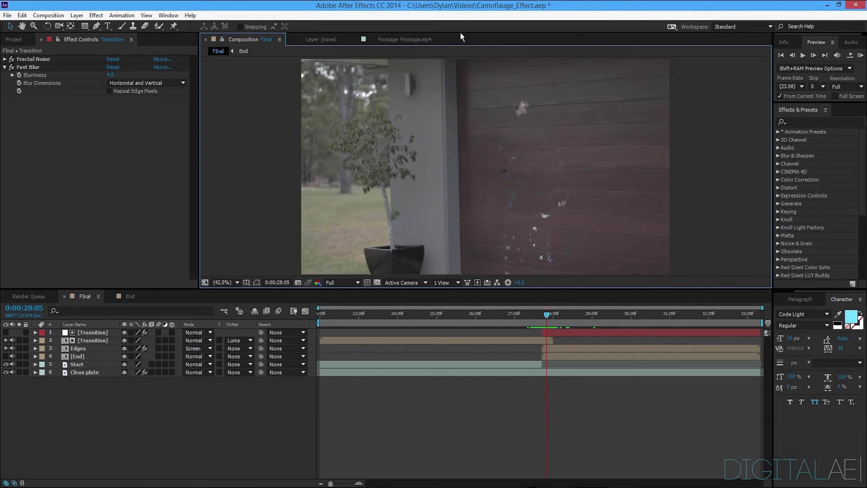
# Show the project's list of compositions, footage and solids with nothing selected.
pyautogui.click(196, 397)
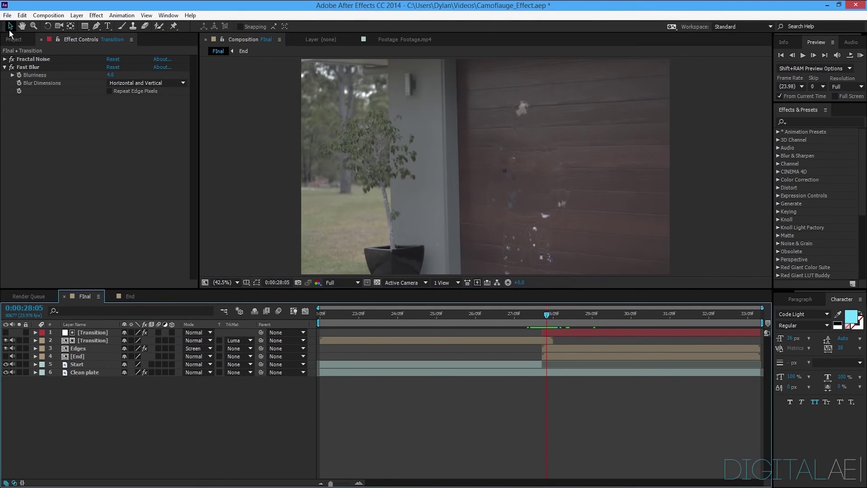
pyautogui.click(17, 43)
pyautogui.click(77, 239)
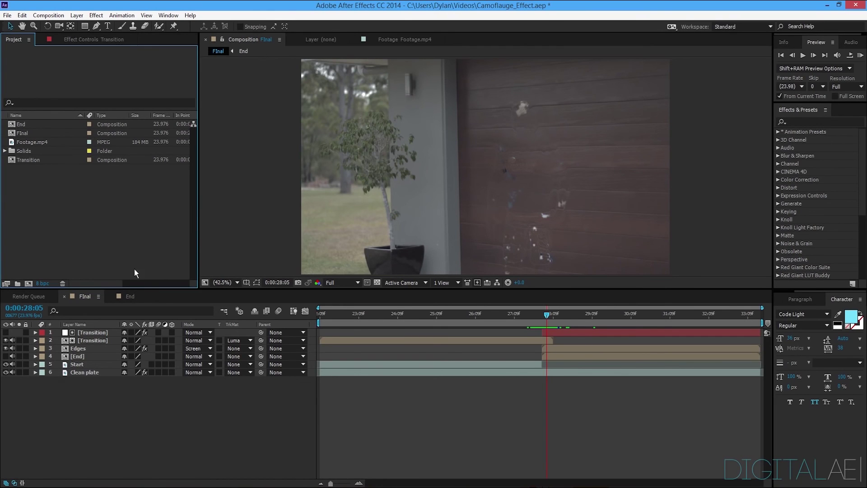
pyautogui.click(207, 436)
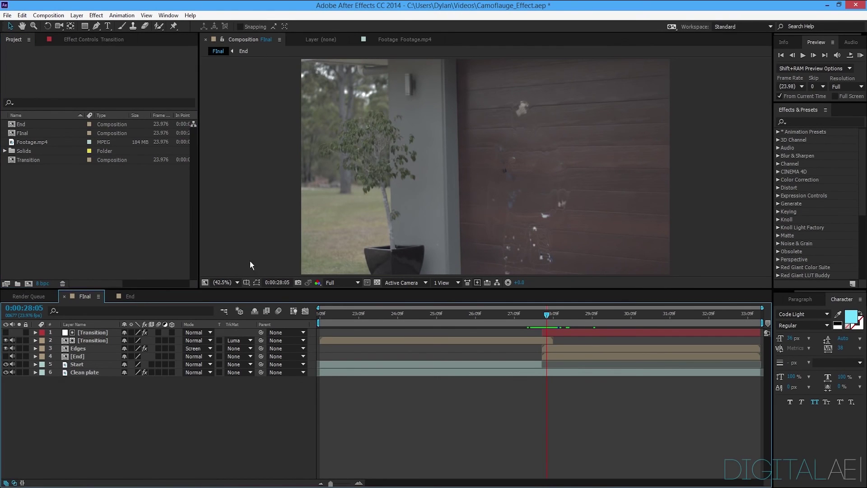